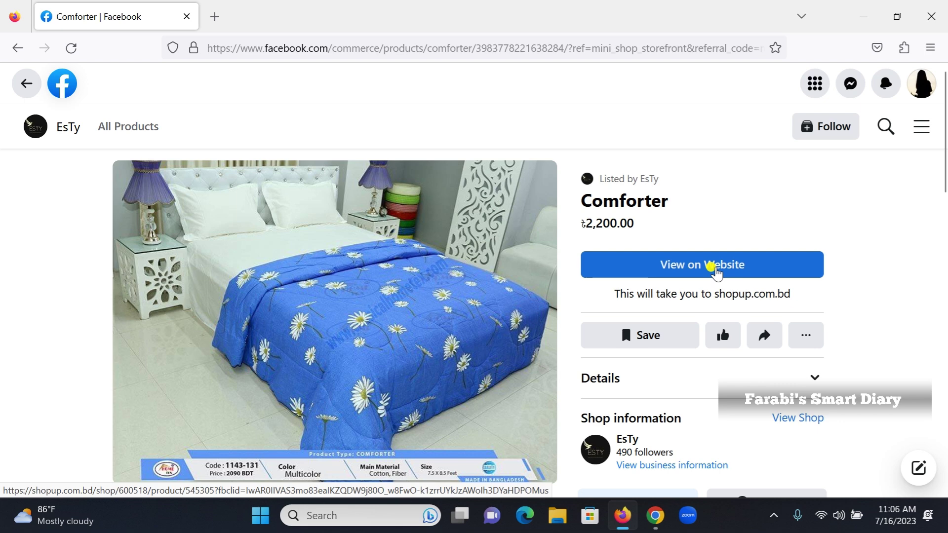
{"action": "scroll", "coordinate": [544, 336], "scroll_direction": "down", "scroll_amount": 3}
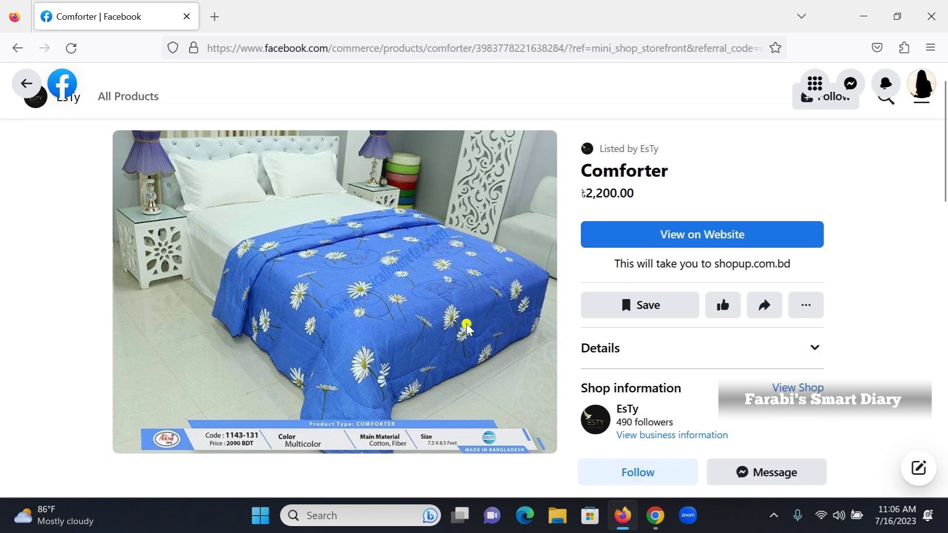
{"action": "scroll", "coordinate": [543, 336], "scroll_direction": "up", "scroll_amount": 3}
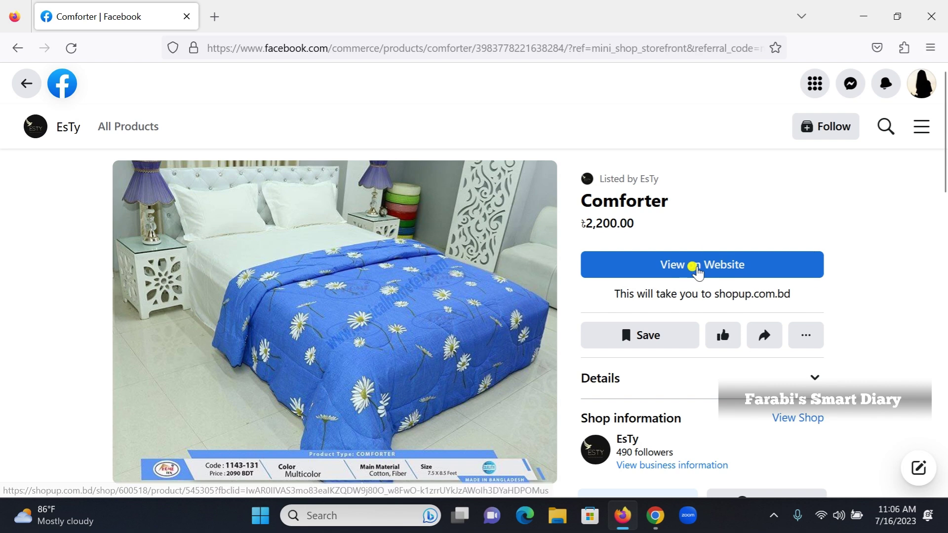
Step: Search the web for "facebook commerece manager" in a new browser tab
{"action": "left_click", "coordinate": [216, 17]}
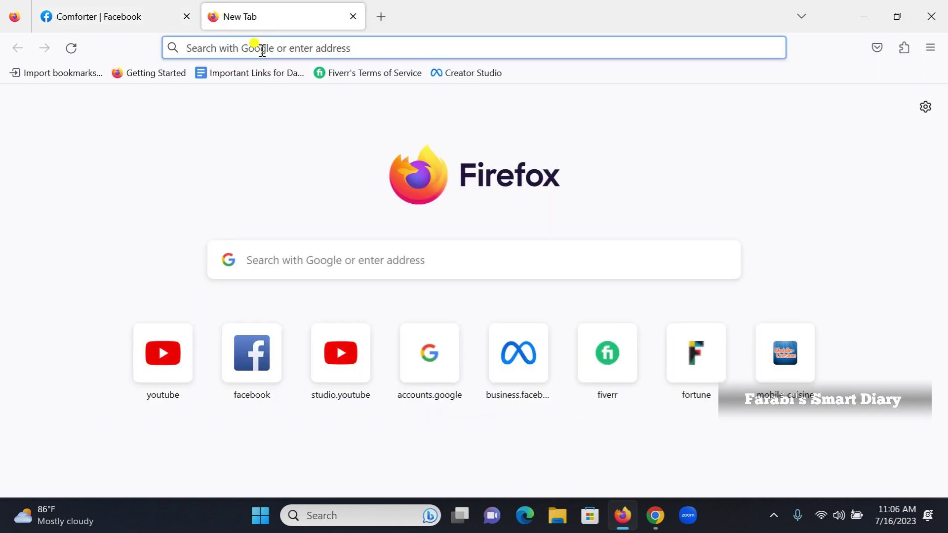
{"action": "type", "text": "facebook comm"}
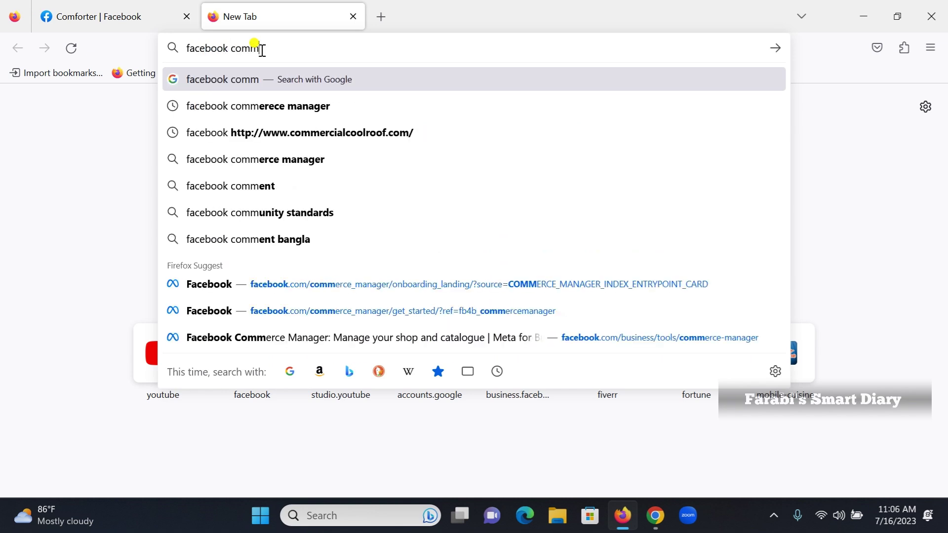
{"action": "type", "text": "ere"}
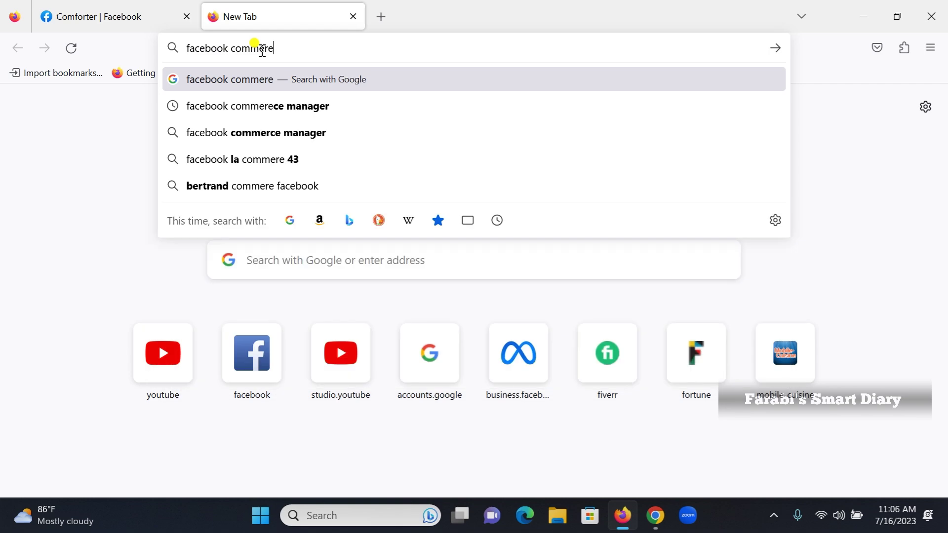
{"action": "type", "text": "ce manager"}
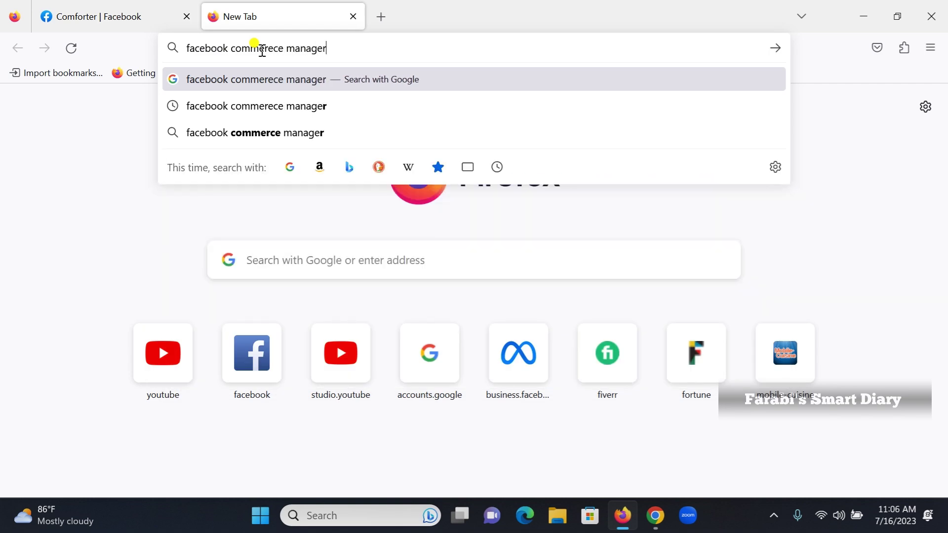
{"action": "key", "text": "Return"}
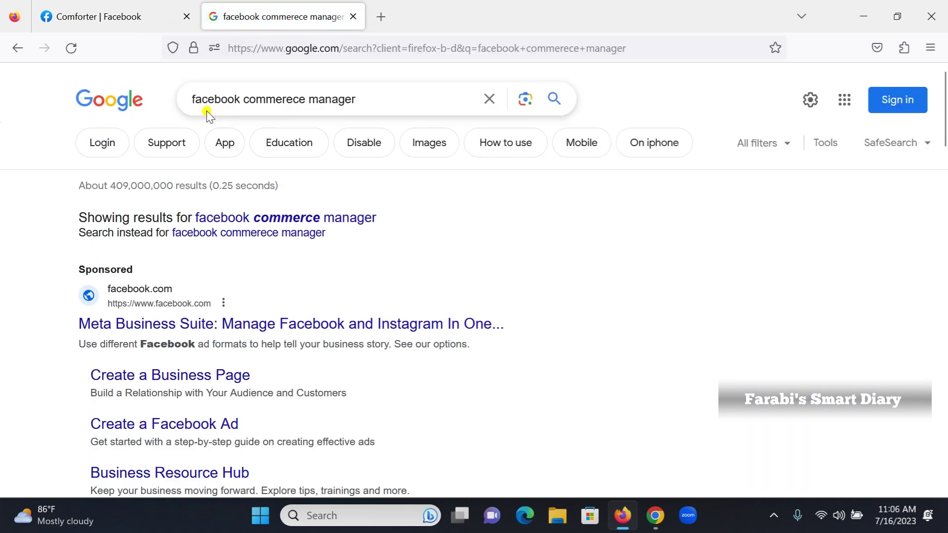
Step: Open the "Commerce Manager - Meta for Business" search result and go on to Commerce Manager from that page
{"action": "scroll", "coordinate": [168, 241], "scroll_direction": "down", "scroll_amount": 3}
{"action": "scroll", "coordinate": [168, 241], "scroll_direction": "down", "scroll_amount": 6}
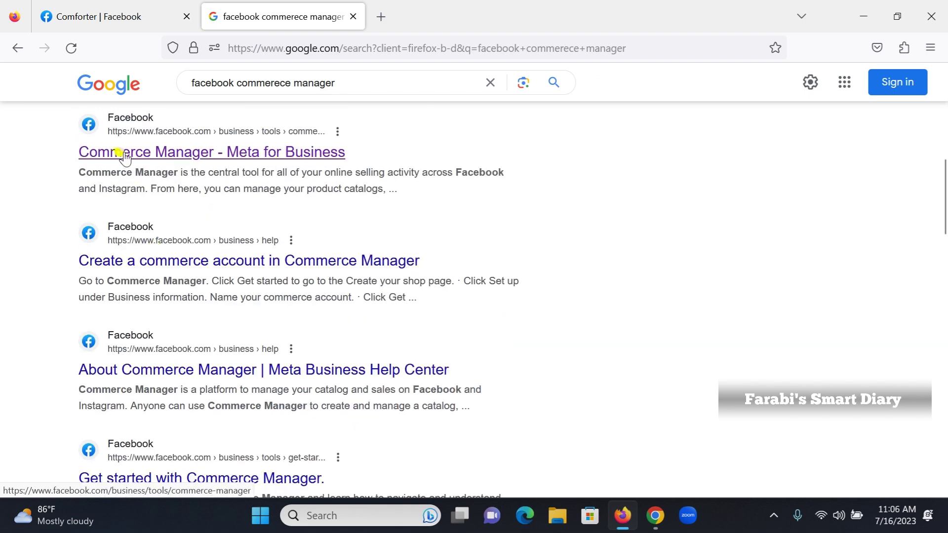
{"action": "left_click", "coordinate": [168, 155]}
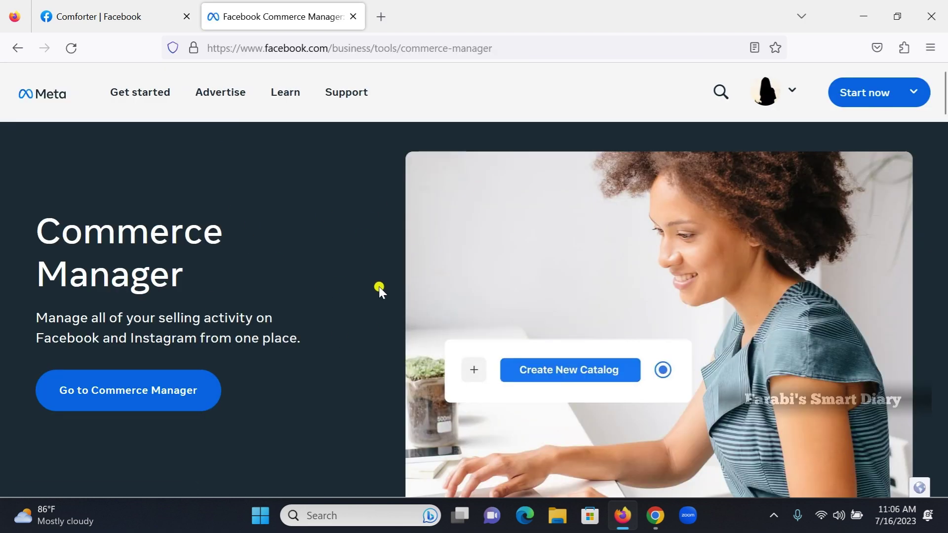
{"action": "left_click", "coordinate": [128, 391]}
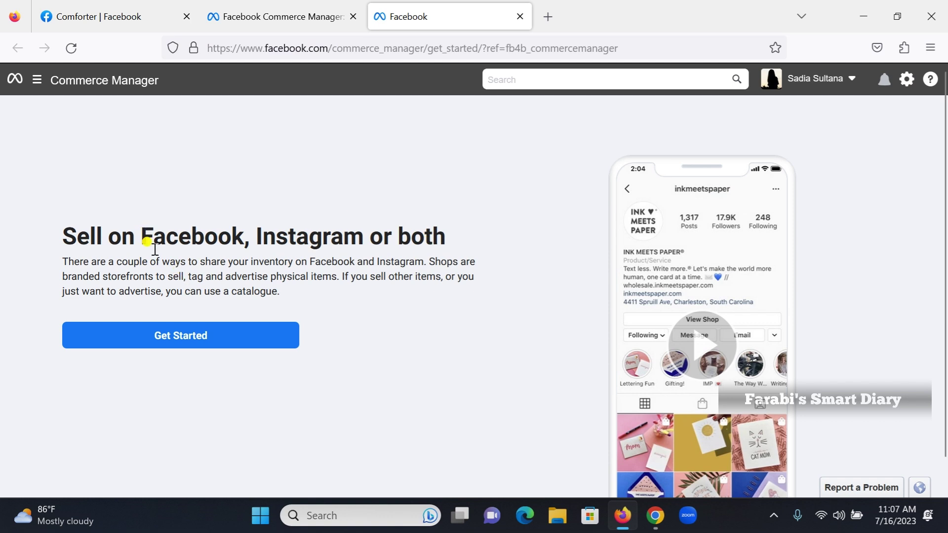
Step: Start selling setup with the Create a Shop option and continue past the introduction to the checkout method choice
{"action": "left_click", "coordinate": [179, 341]}
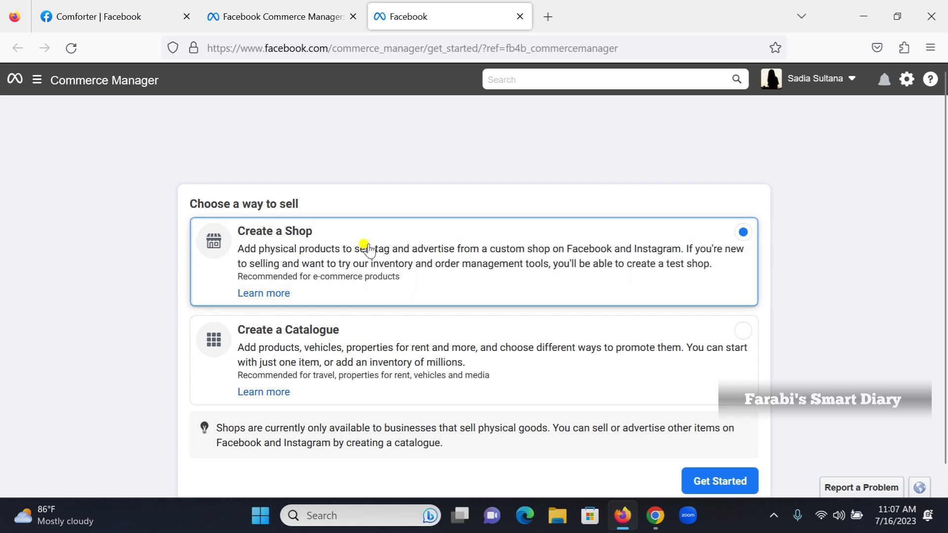
{"action": "scroll", "coordinate": [642, 395], "scroll_direction": "down", "scroll_amount": 1}
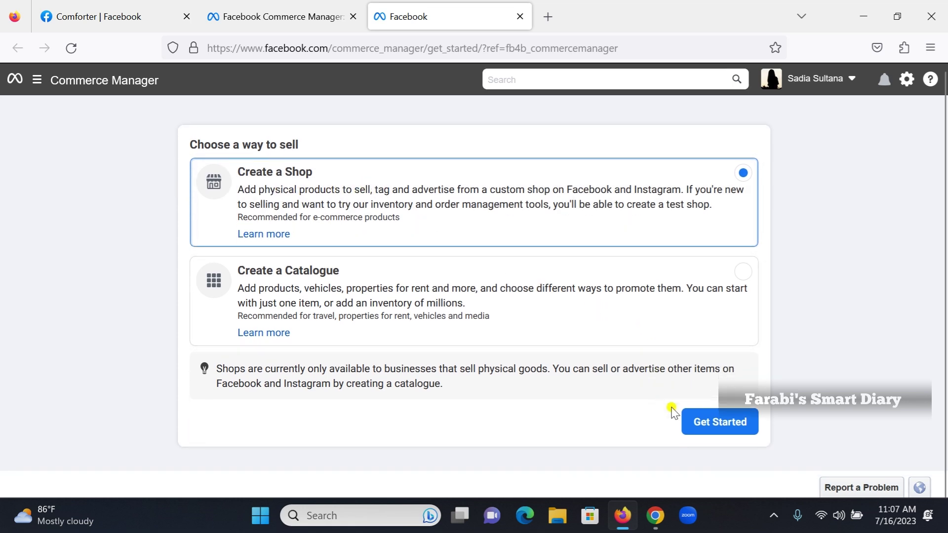
{"action": "left_click", "coordinate": [722, 426]}
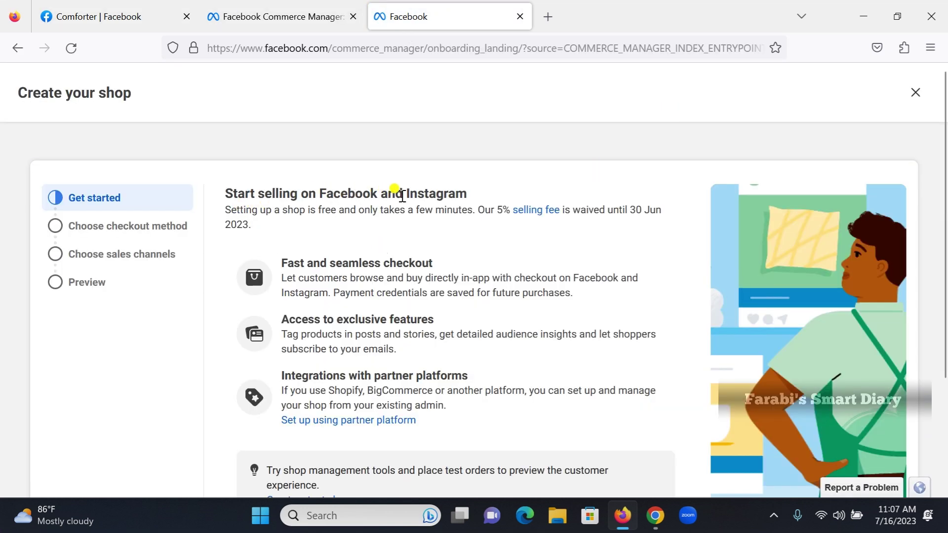
{"action": "scroll", "coordinate": [384, 268], "scroll_direction": "down", "scroll_amount": 3}
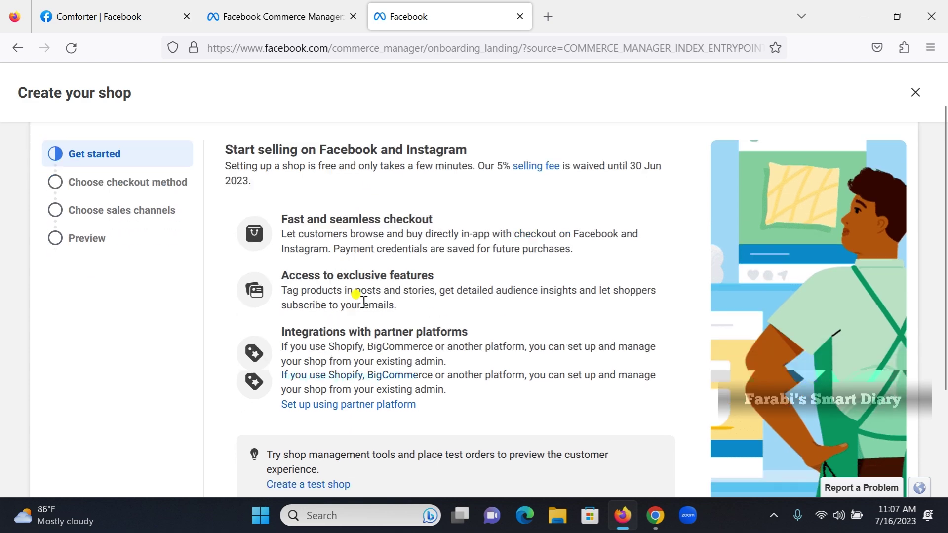
{"action": "scroll", "coordinate": [373, 308], "scroll_direction": "up", "scroll_amount": 3}
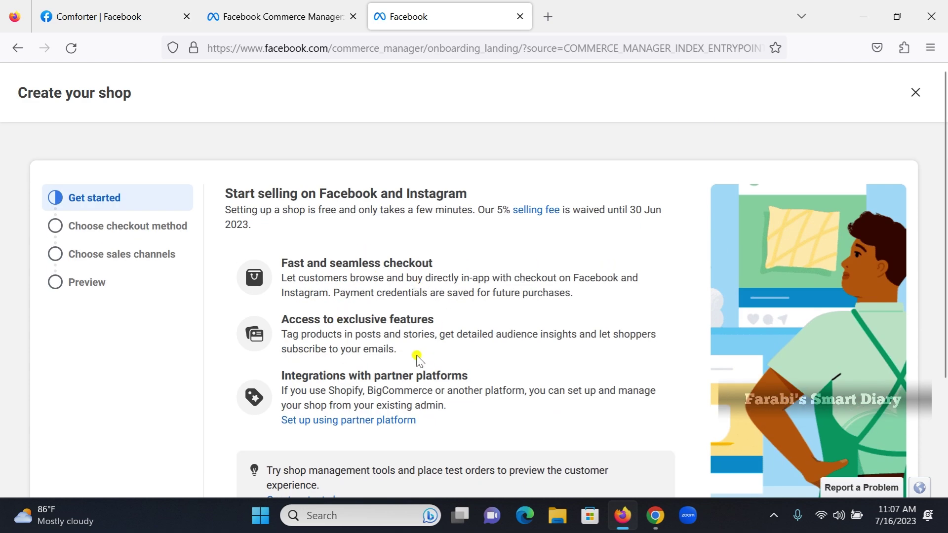
{"action": "scroll", "coordinate": [422, 296], "scroll_direction": "down", "scroll_amount": 3}
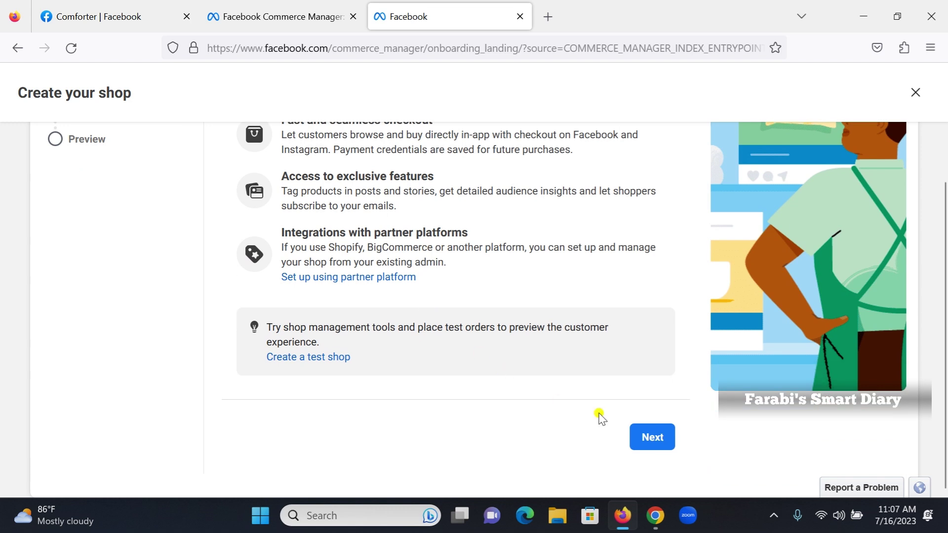
{"action": "left_click", "coordinate": [653, 438]}
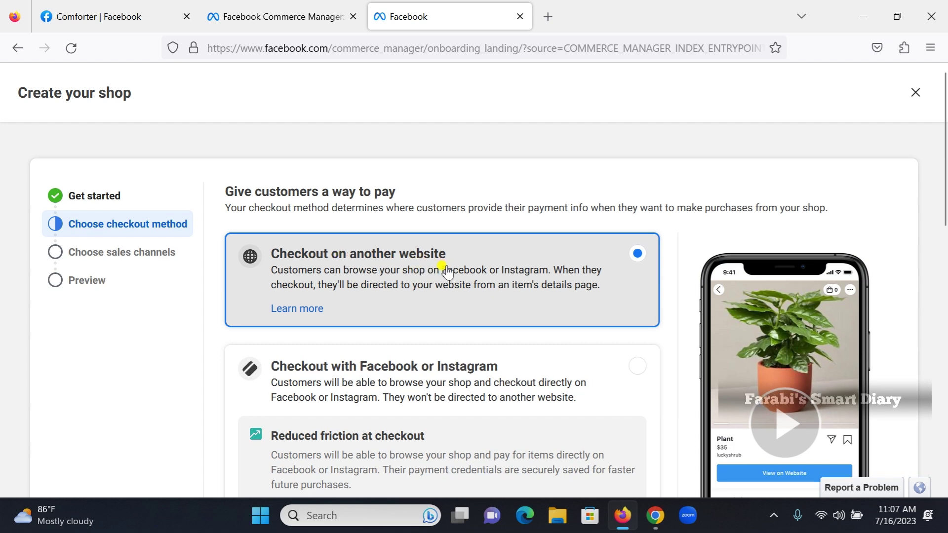
Step: Review the checkout methods, continue with Checkout on another website, and choose the Tune for Allah page as the sales channel
{"action": "scroll", "coordinate": [448, 271], "scroll_direction": "down", "scroll_amount": 3}
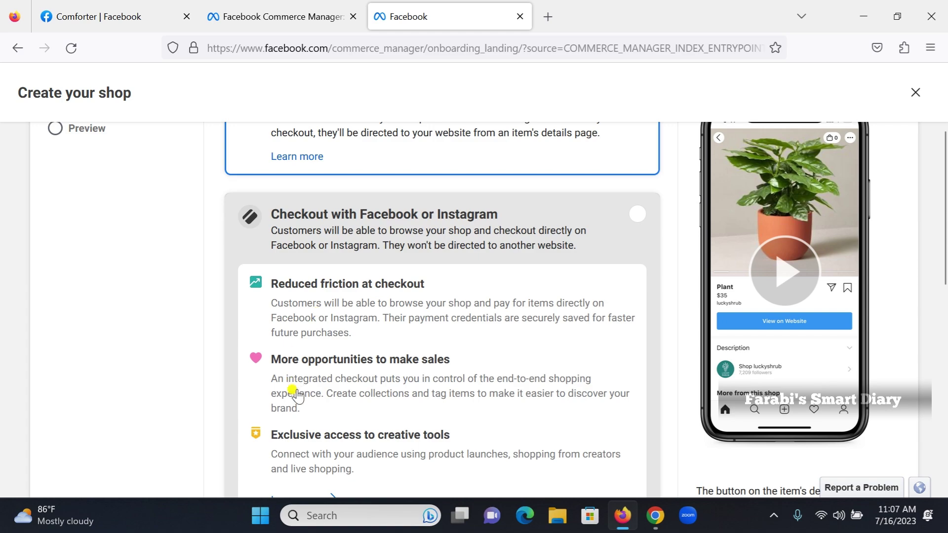
{"action": "scroll", "coordinate": [299, 408], "scroll_direction": "down", "scroll_amount": 3}
{"action": "scroll", "coordinate": [360, 412], "scroll_direction": "down", "scroll_amount": 7}
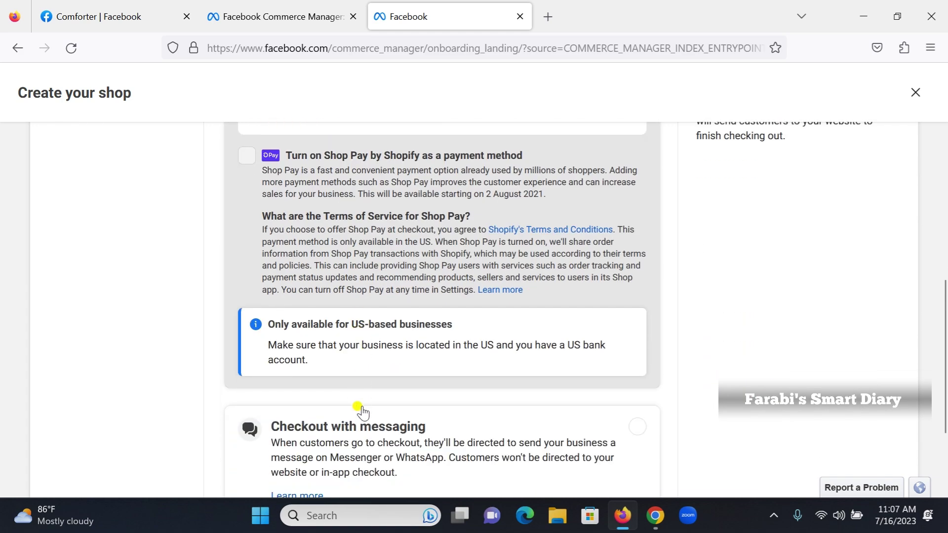
{"action": "scroll", "coordinate": [371, 401], "scroll_direction": "up", "scroll_amount": 10}
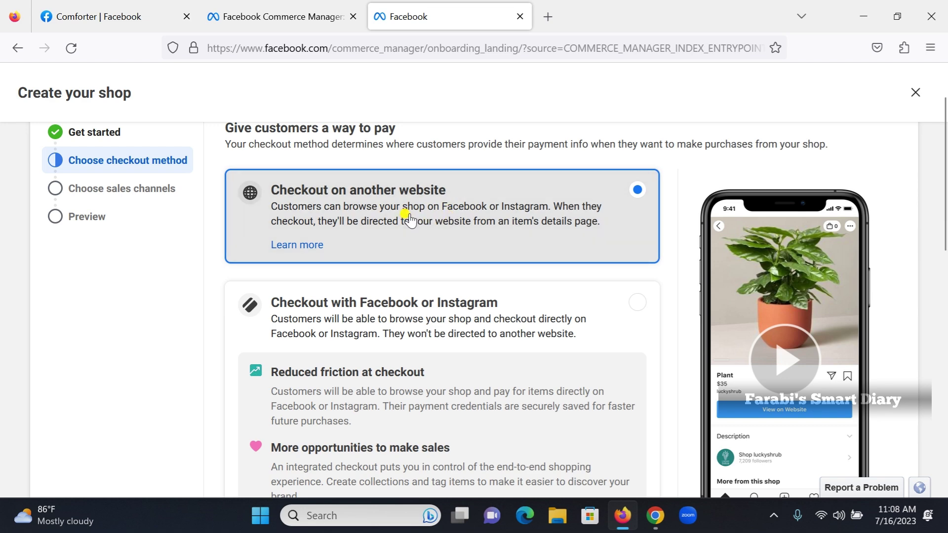
{"action": "scroll", "coordinate": [410, 221], "scroll_direction": "down", "scroll_amount": 10}
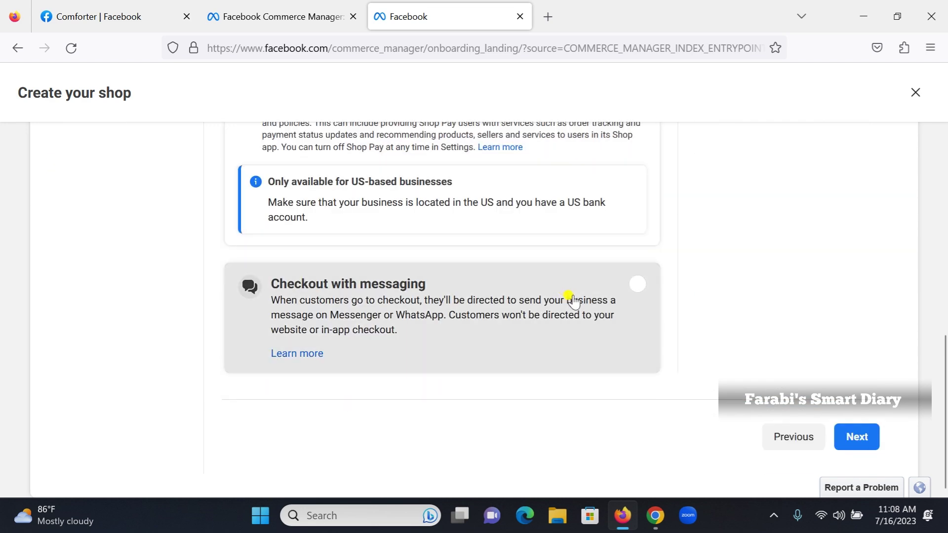
{"action": "left_click", "coordinate": [857, 439]}
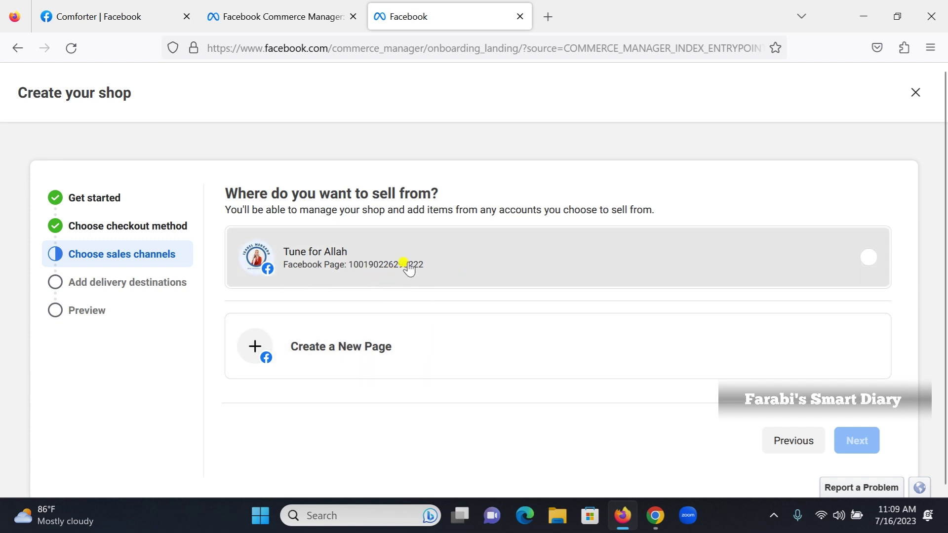
{"action": "left_click", "coordinate": [867, 258]}
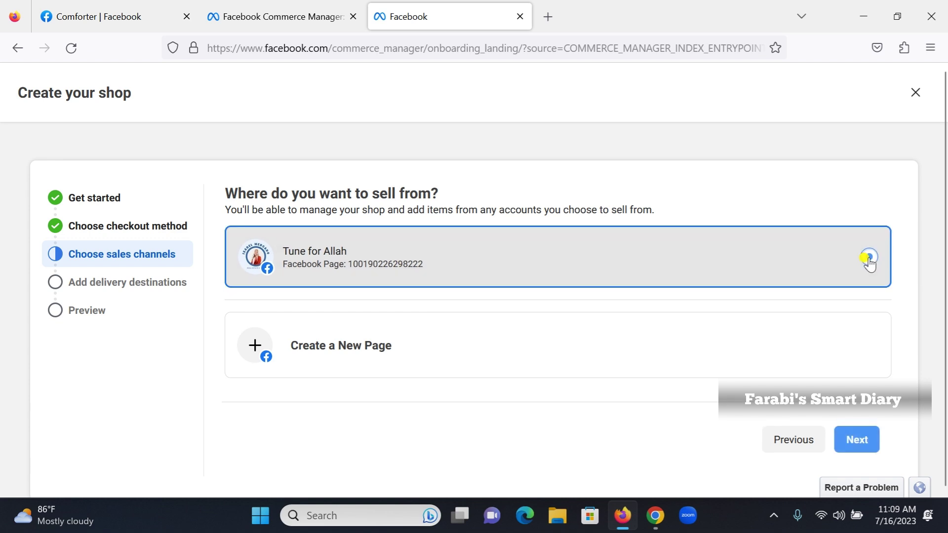
{"action": "left_click", "coordinate": [857, 445]}
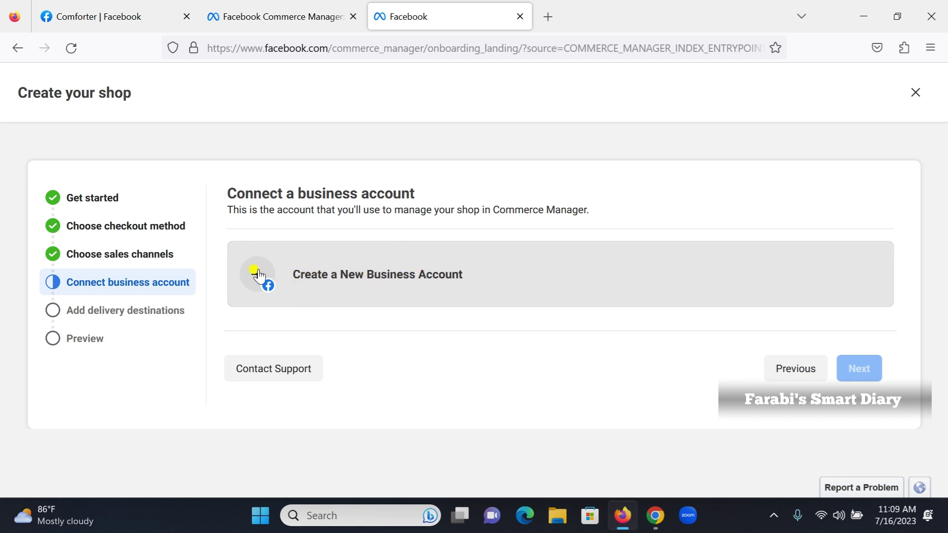
Step: Create a new business account for the shop, naming it "Best Product" and entering the business email address
{"action": "left_click", "coordinate": [257, 272]}
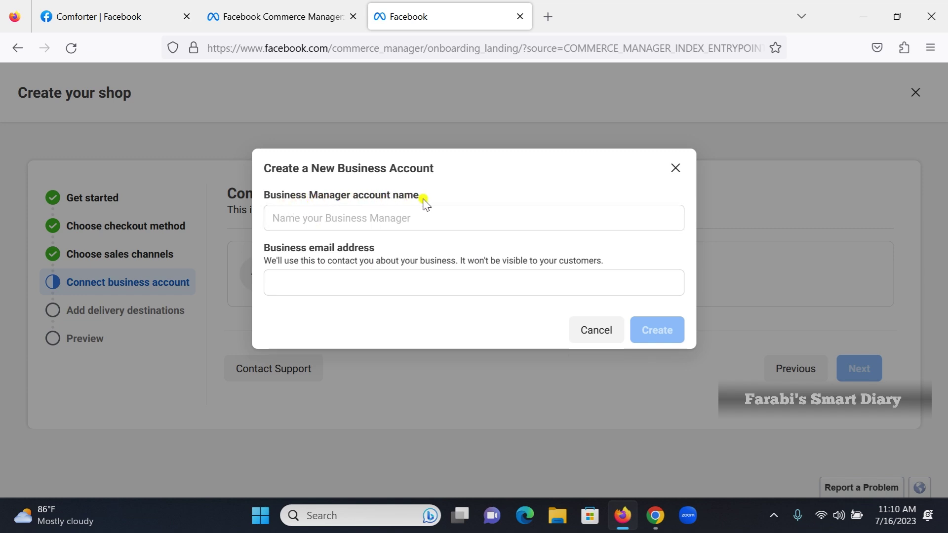
{"action": "left_click", "coordinate": [341, 219]}
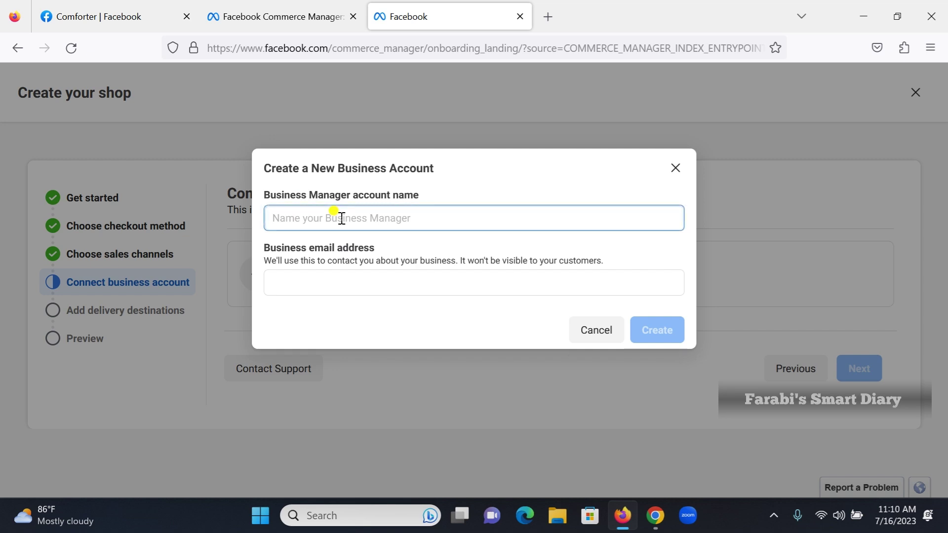
{"action": "type", "text": "Best Product"}
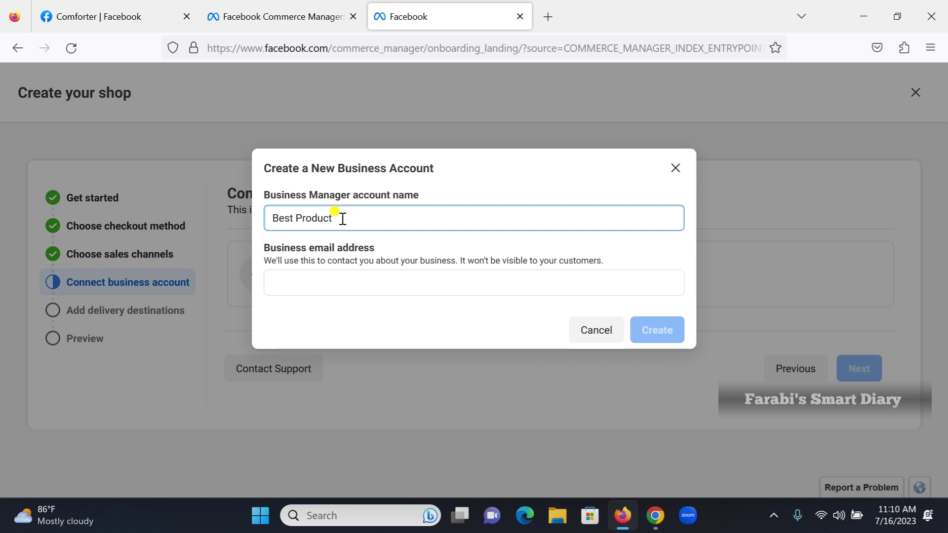
{"action": "left_click", "coordinate": [342, 280]}
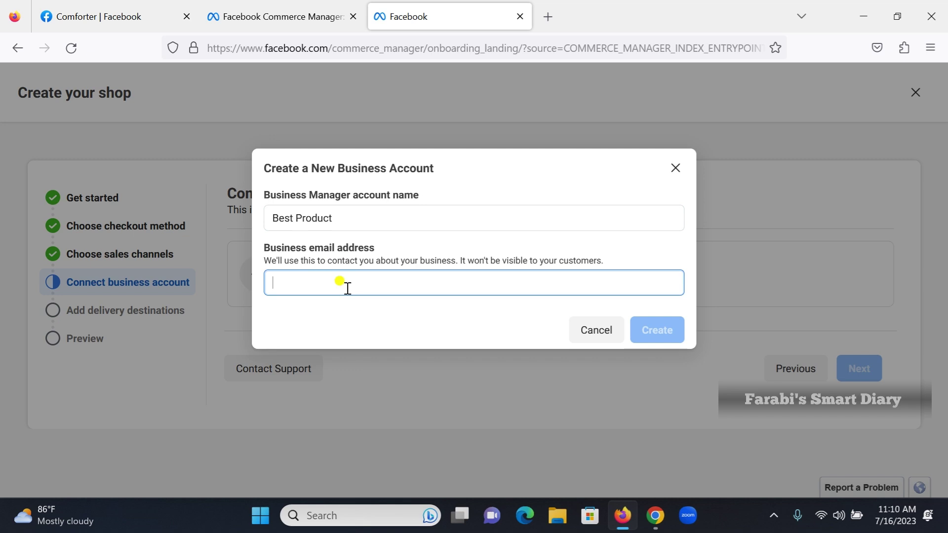
{"action": "key", "text": "ctrl+v"}
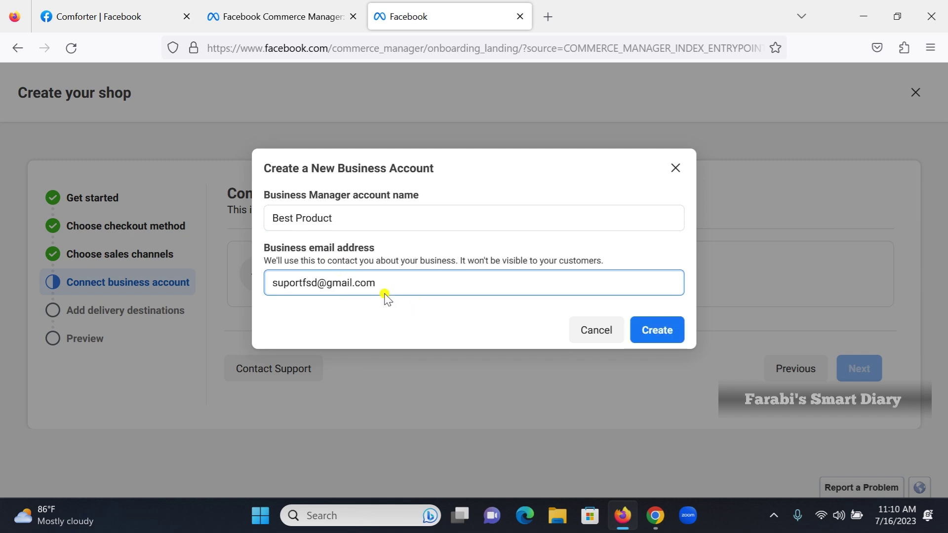
{"action": "left_click", "coordinate": [651, 329]}
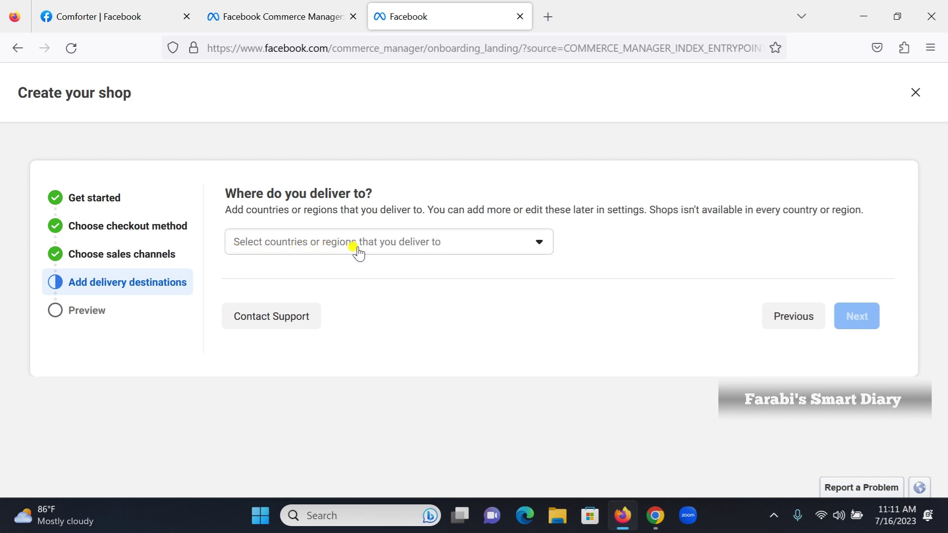
Step: Find United States of America among the delivery countries and add it as a delivery destination
{"action": "left_click", "coordinate": [536, 242]}
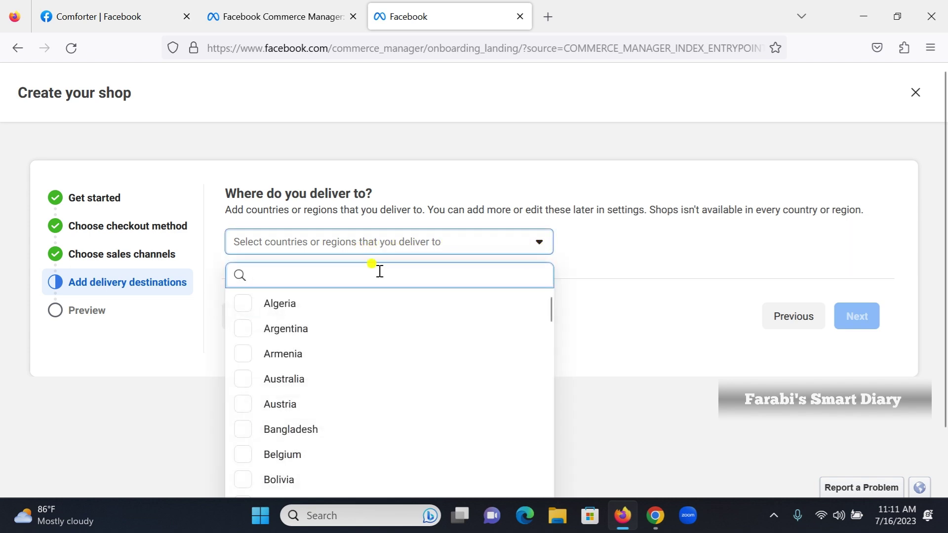
{"action": "type", "text": "unit"}
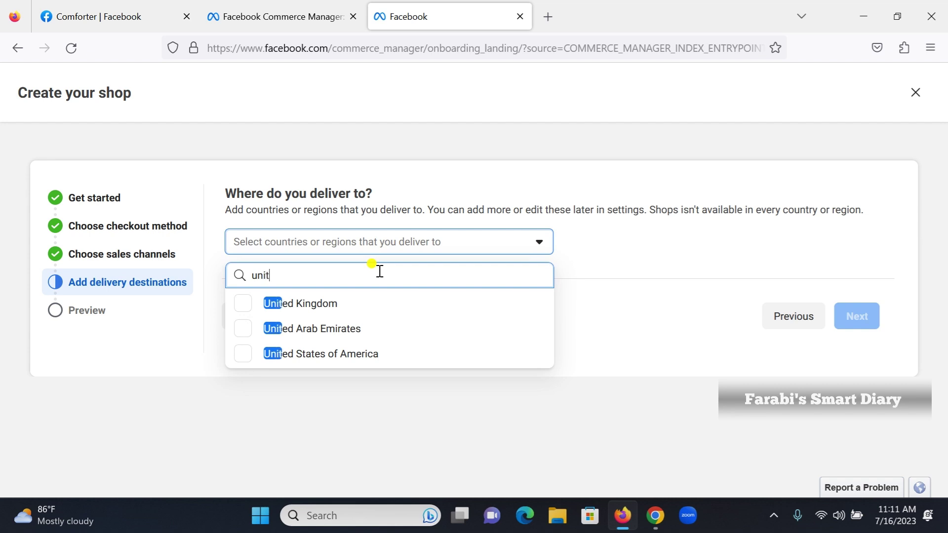
{"action": "left_click", "coordinate": [321, 356]}
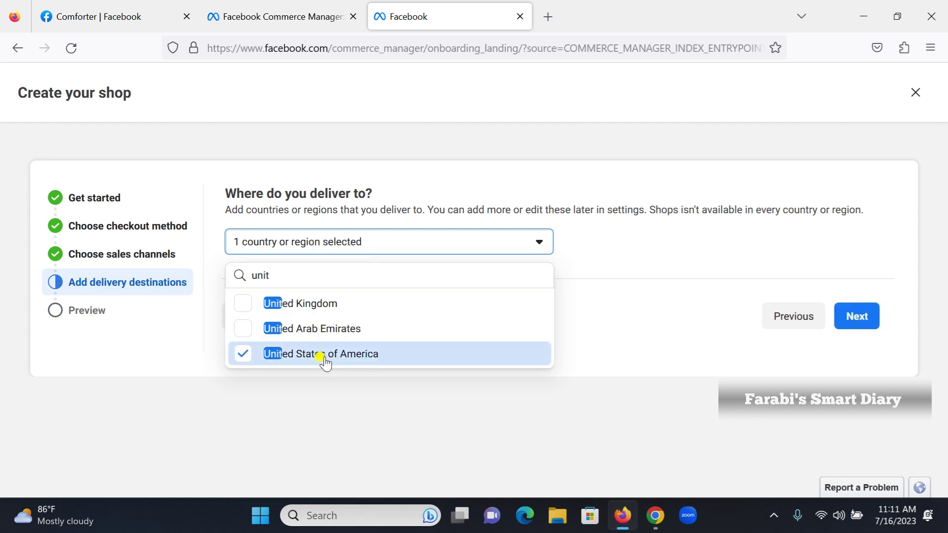
{"action": "left_click", "coordinate": [612, 343]}
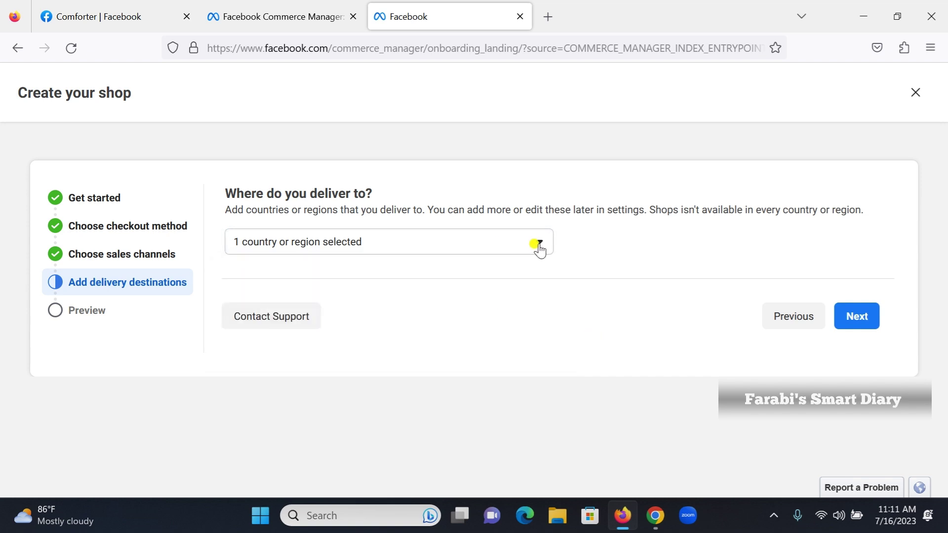
Step: Filter the delivery countries by "uni", keep United States of America selected as the only destination, and continue to the shop preview
{"action": "left_click", "coordinate": [538, 244]}
{"action": "type", "text": "uni"}
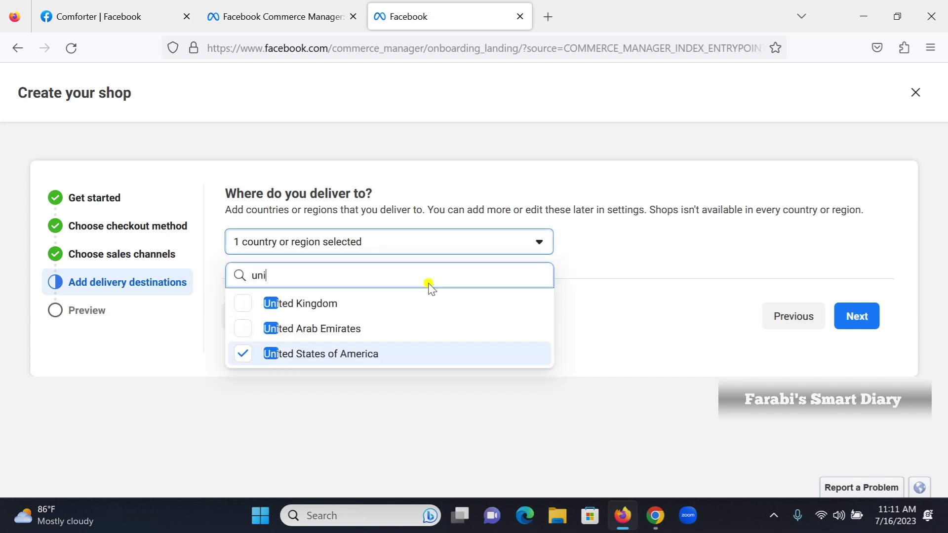
{"action": "double_click", "coordinate": [331, 359]}
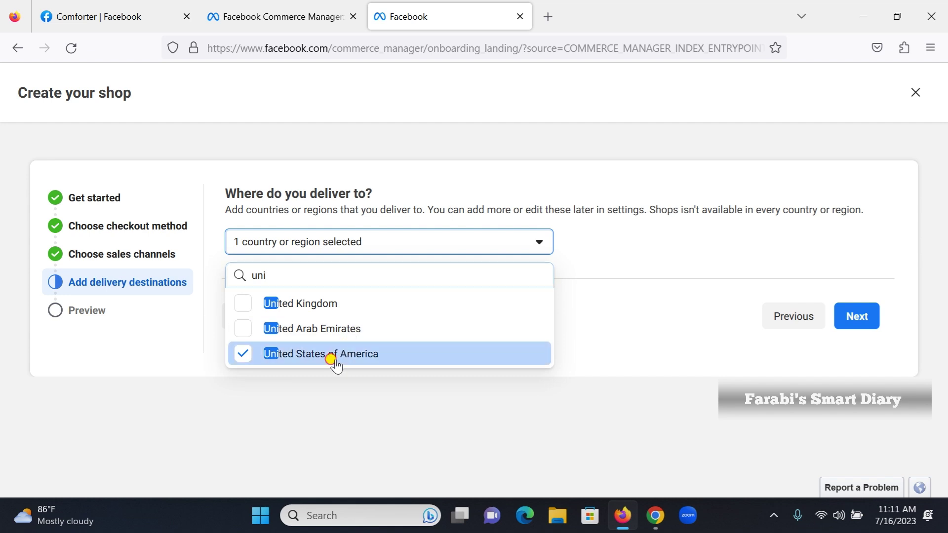
{"action": "left_click", "coordinate": [331, 359]}
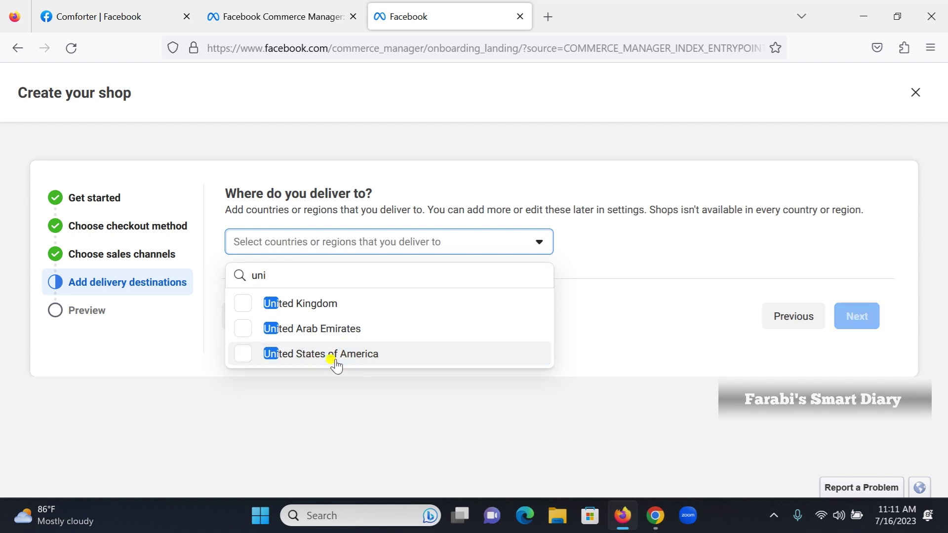
{"action": "left_click", "coordinate": [242, 353]}
{"action": "left_click", "coordinate": [838, 321]}
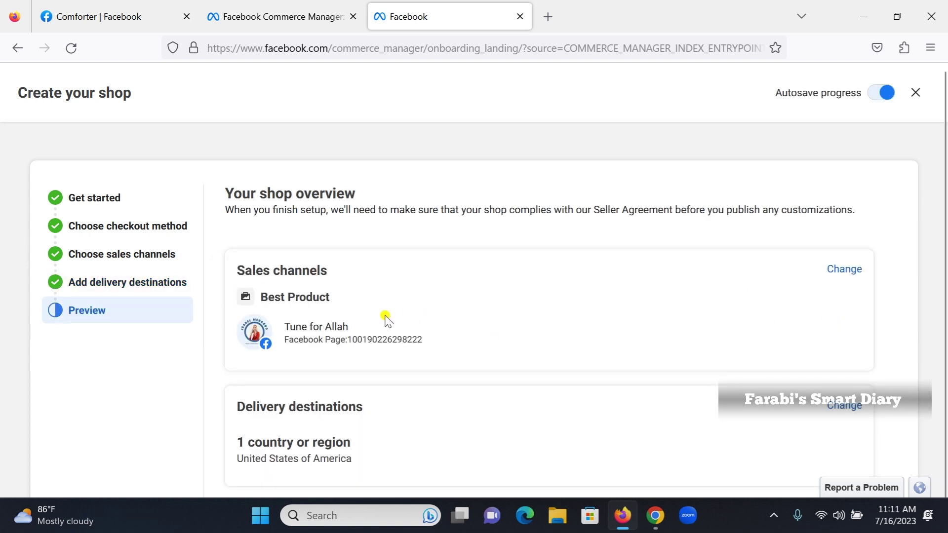
Step: Review the shop overview, agree to the Seller Agreement, and finish the shop setup
{"action": "scroll", "coordinate": [321, 297], "scroll_direction": "down", "scroll_amount": 1}
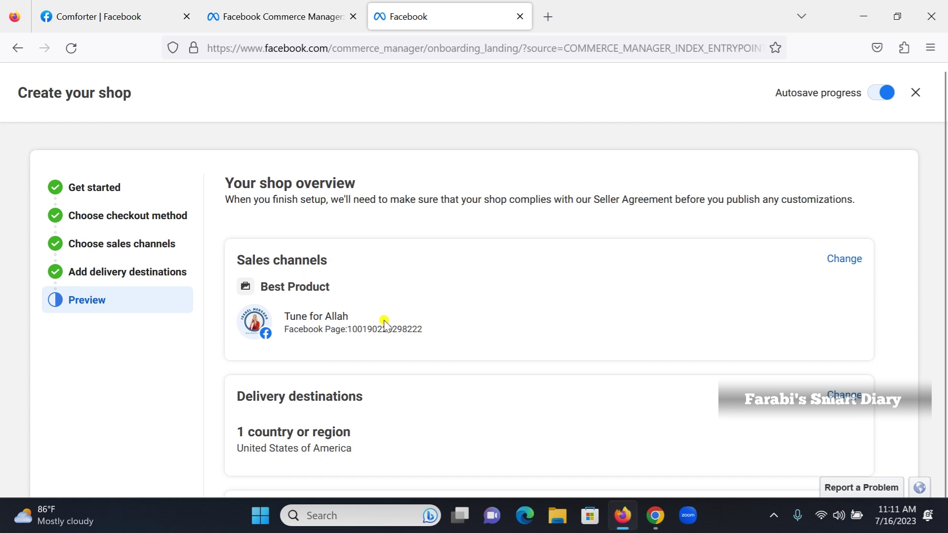
{"action": "scroll", "coordinate": [384, 322], "scroll_direction": "down", "scroll_amount": 3}
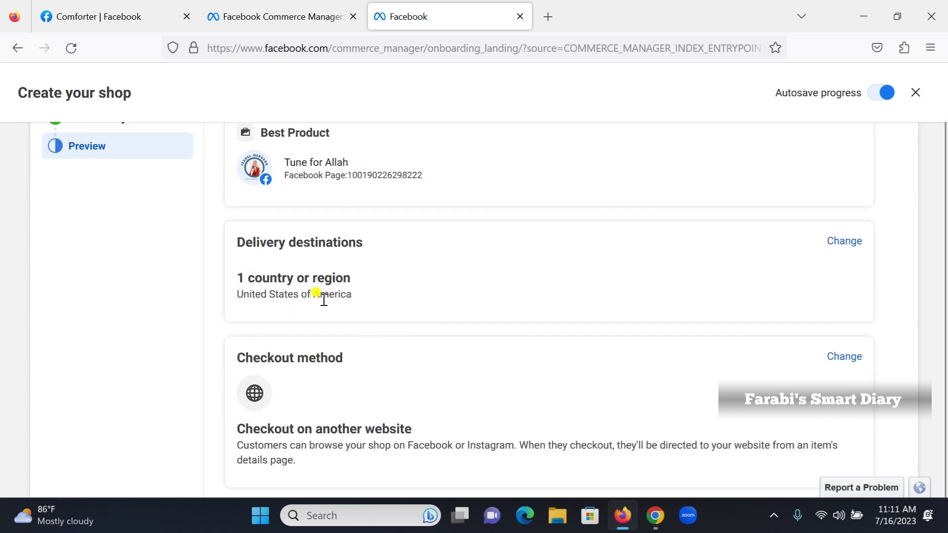
{"action": "scroll", "coordinate": [316, 306], "scroll_direction": "down", "scroll_amount": 2}
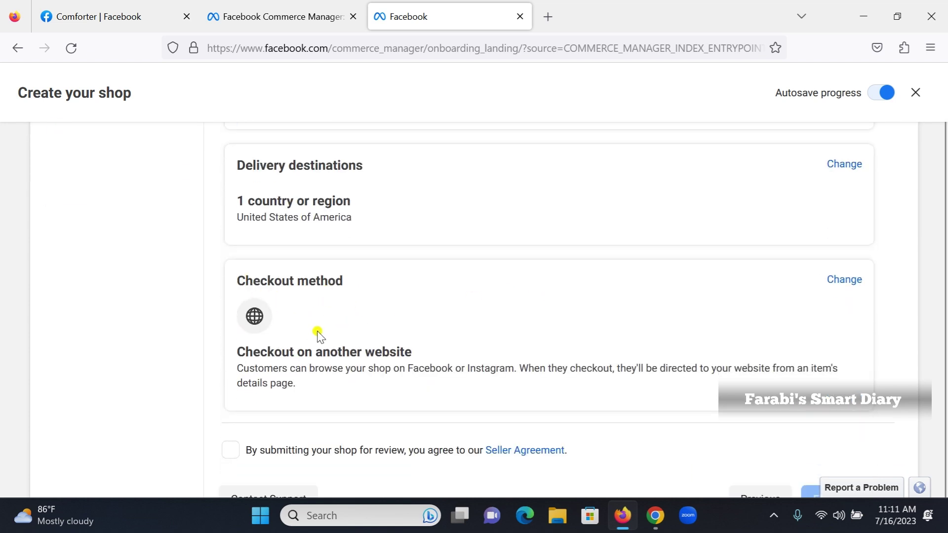
{"action": "scroll", "coordinate": [422, 352], "scroll_direction": "down", "scroll_amount": 1}
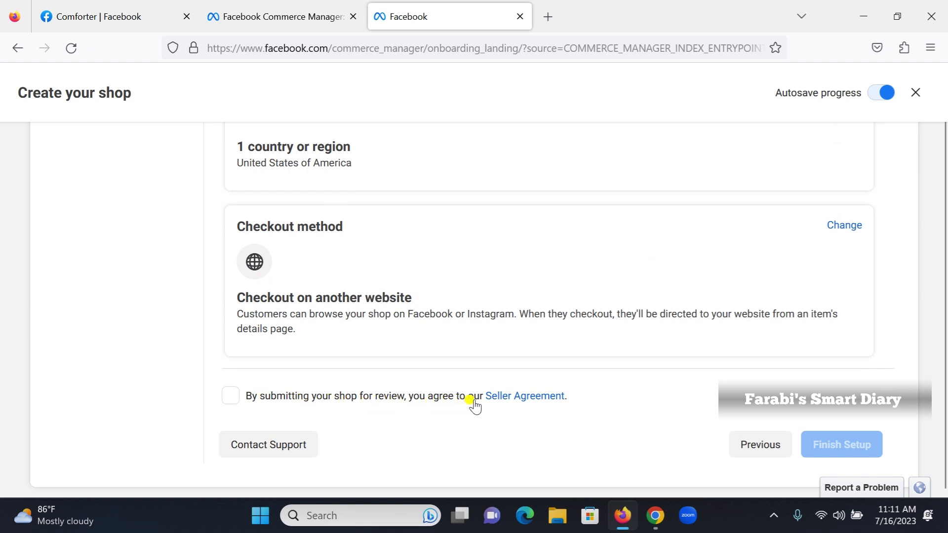
{"action": "left_click", "coordinate": [230, 395]}
{"action": "left_click", "coordinate": [831, 447]}
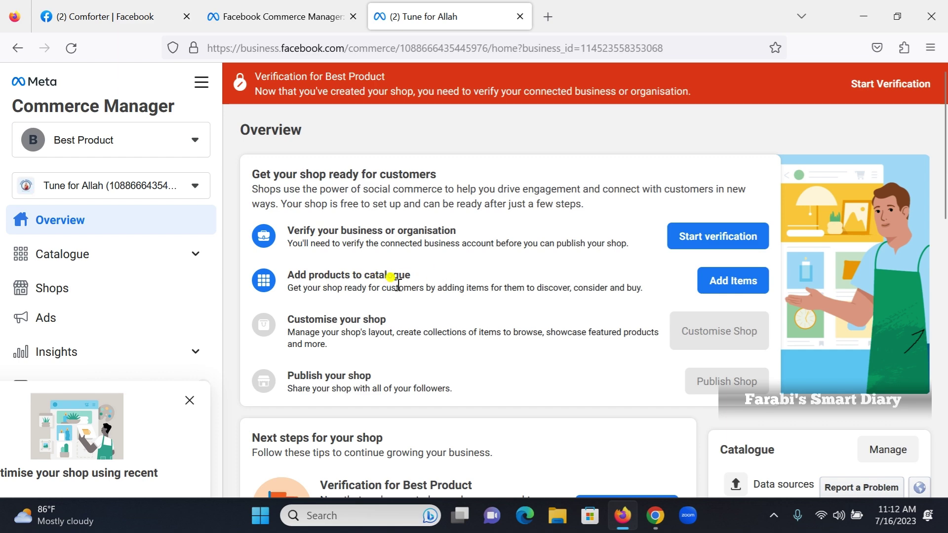
Step: Start the business verification with Identity documents and continue with National ID card as the type of ID
{"action": "left_click", "coordinate": [711, 238]}
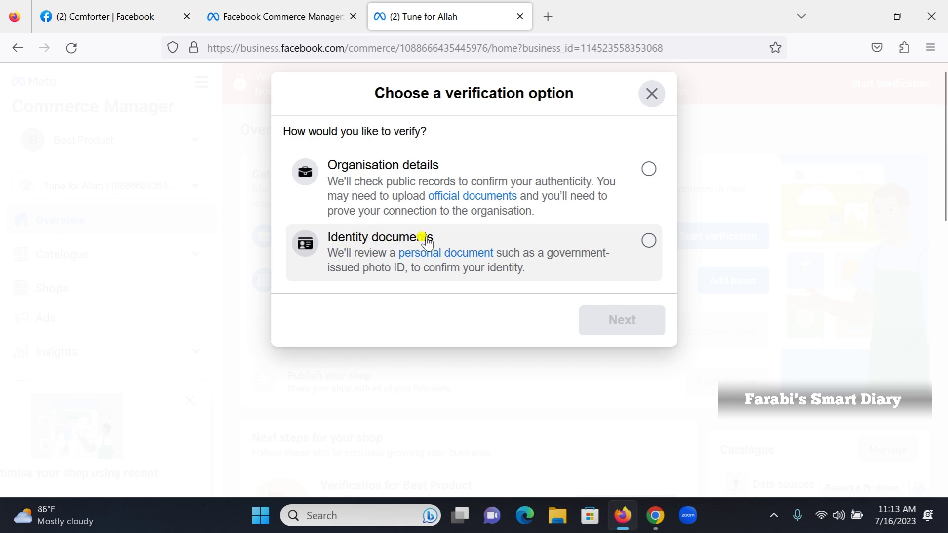
{"action": "left_click", "coordinate": [649, 241]}
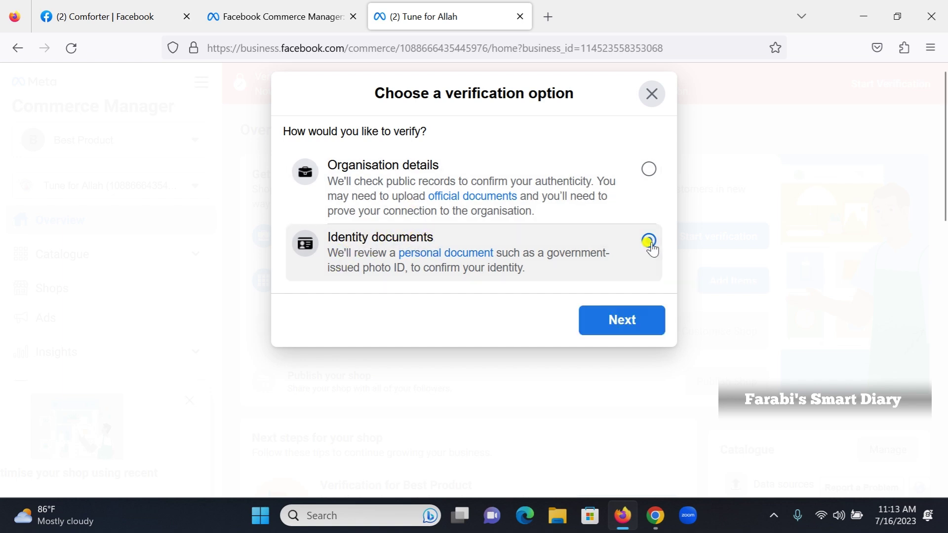
{"action": "left_click", "coordinate": [623, 321]}
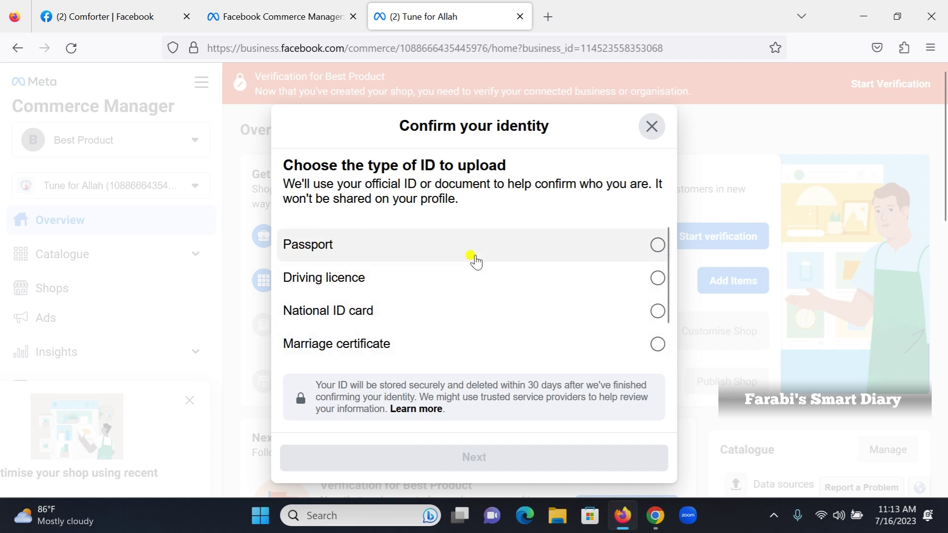
{"action": "left_click", "coordinate": [336, 310]}
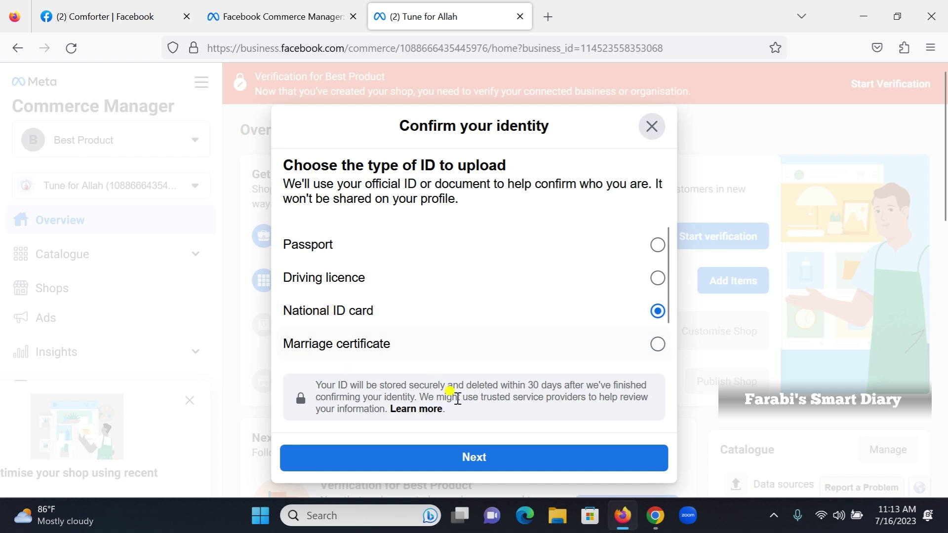
{"action": "left_click", "coordinate": [475, 458]}
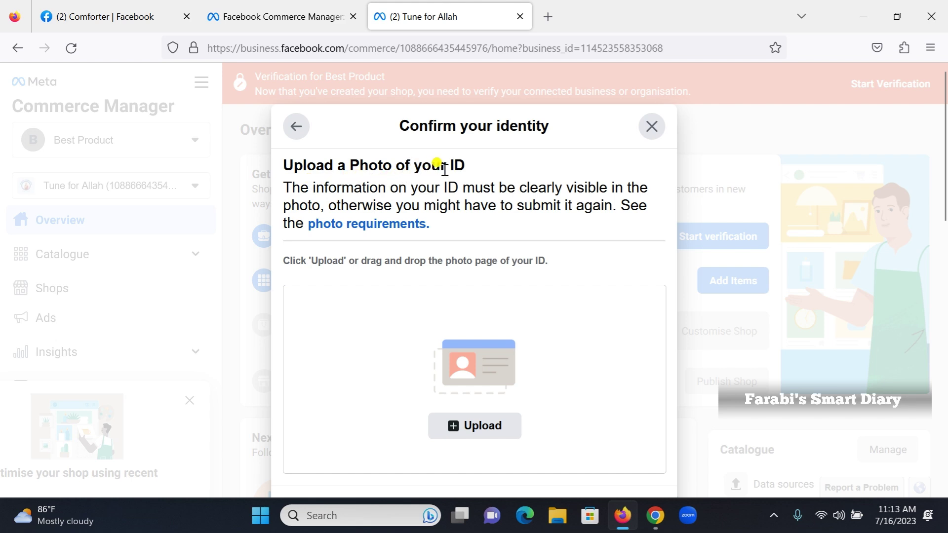
Step: Upload the photo of the ID from the Desktop folder, submit it, and finish the identity confirmation
{"action": "scroll", "coordinate": [482, 303], "scroll_direction": "down", "scroll_amount": 2}
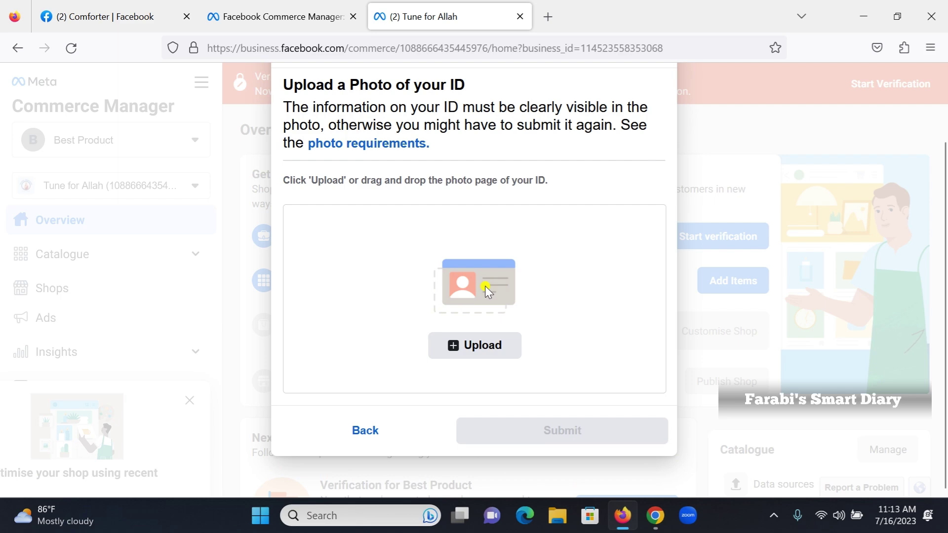
{"action": "left_click", "coordinate": [478, 350]}
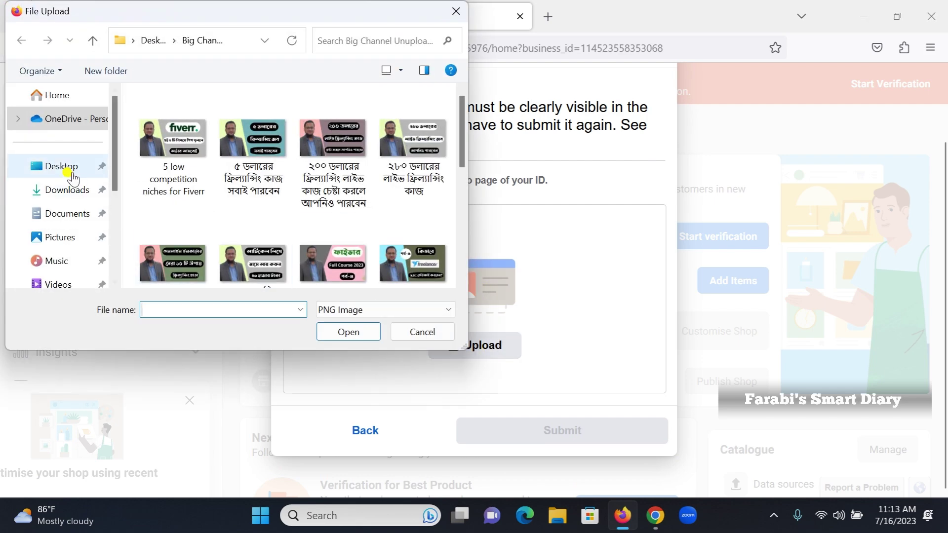
{"action": "left_click", "coordinate": [63, 167]}
{"action": "left_click_drag", "start_coordinate": [459, 143], "coordinate": [461, 237]}
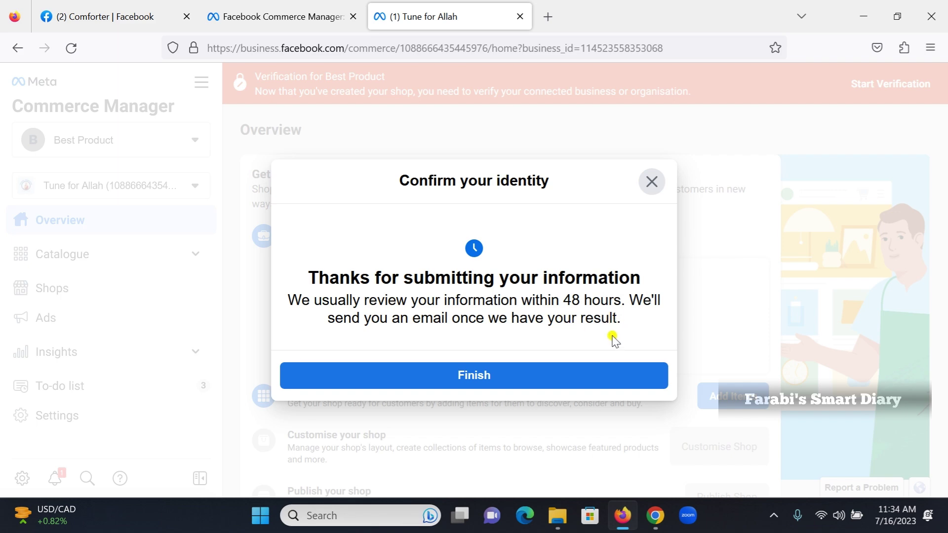
{"action": "left_click", "coordinate": [483, 376]}
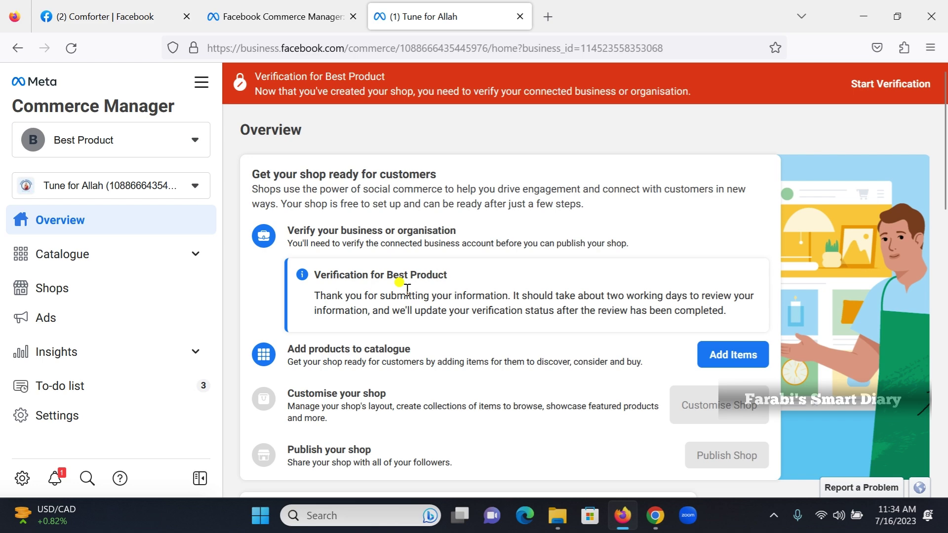
Step: Switch to Chrome, search Google for "jpg to png", and examine the upload area of the jpg2png.com converter
{"action": "left_click", "coordinate": [655, 516]}
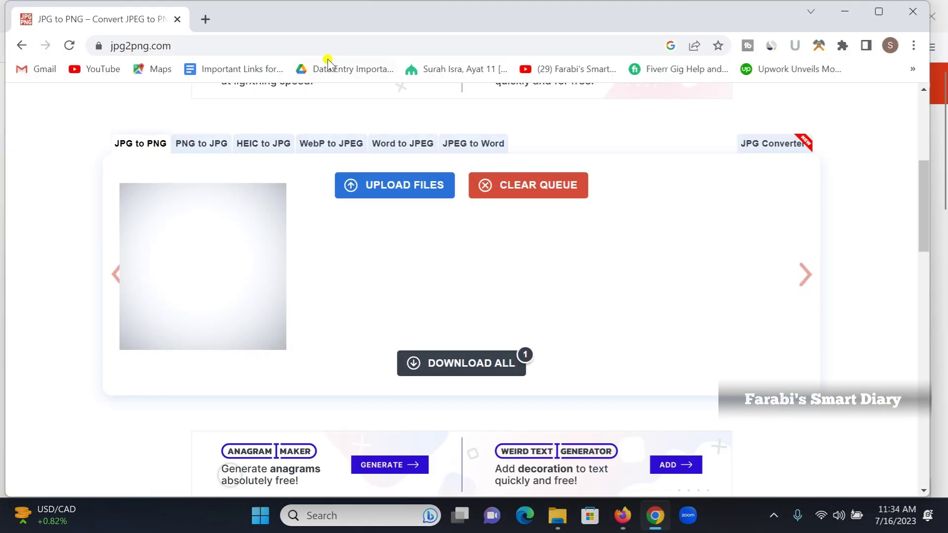
{"action": "left_click", "coordinate": [205, 19]}
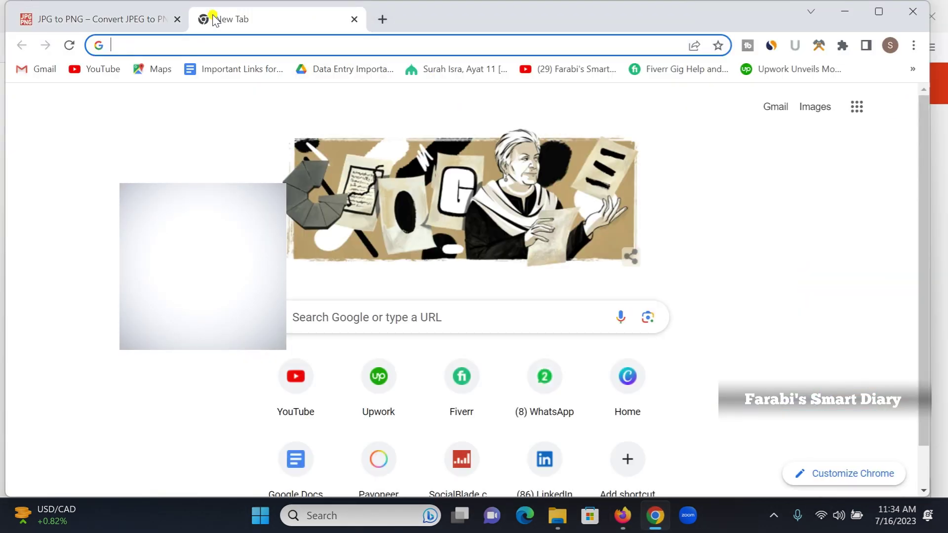
{"action": "type", "text": "j"}
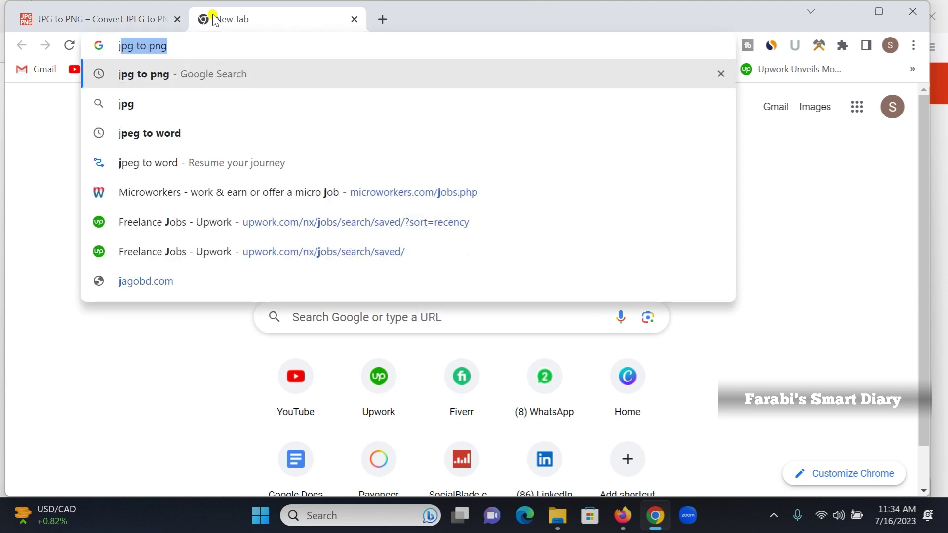
{"action": "key", "text": "Right"}
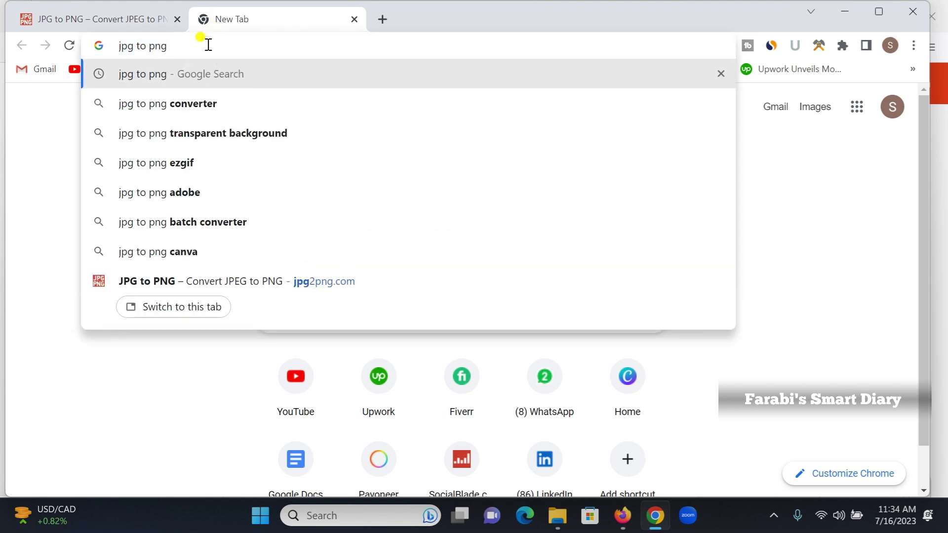
{"action": "key", "text": "Return"}
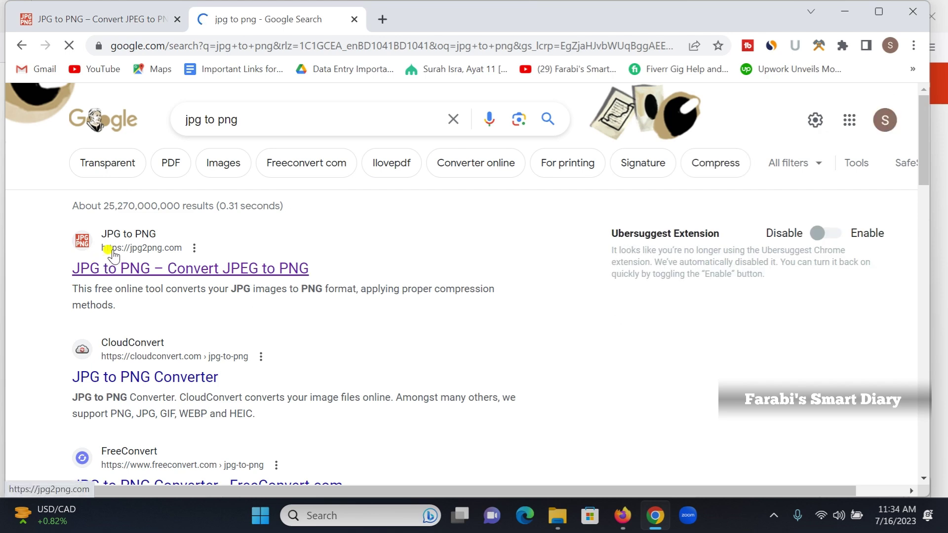
{"action": "left_click", "coordinate": [111, 274]}
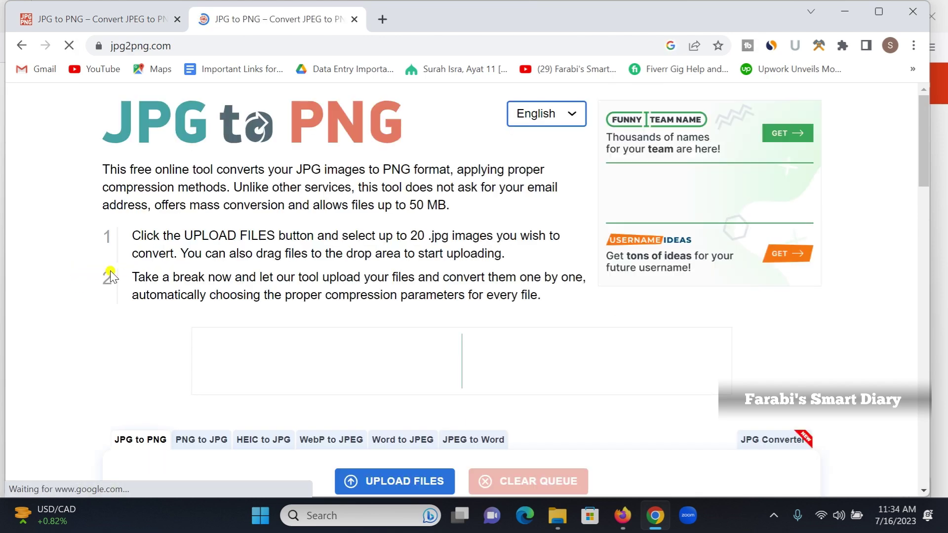
{"action": "scroll", "coordinate": [420, 321], "scroll_direction": "down", "scroll_amount": 1}
{"action": "scroll", "coordinate": [410, 368], "scroll_direction": "down", "scroll_amount": 1}
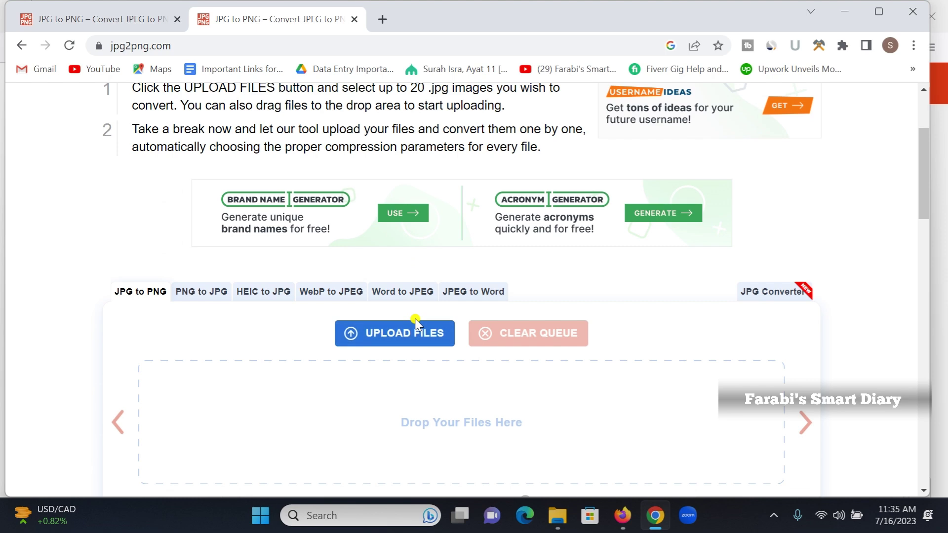
Step: Switch back to Commerce Manager in Firefox and start adding products to the catalogue with the Manual option
{"action": "left_click", "coordinate": [623, 515]}
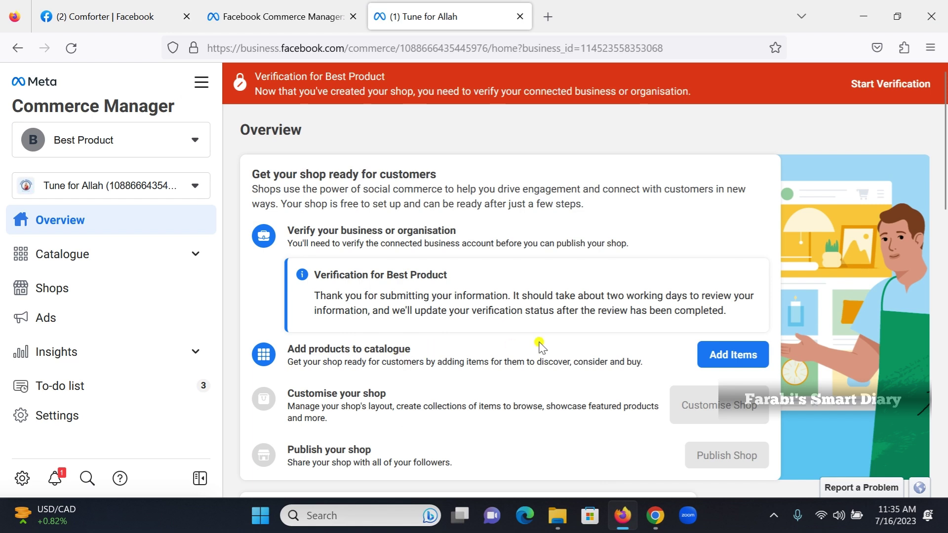
{"action": "left_click", "coordinate": [722, 358]}
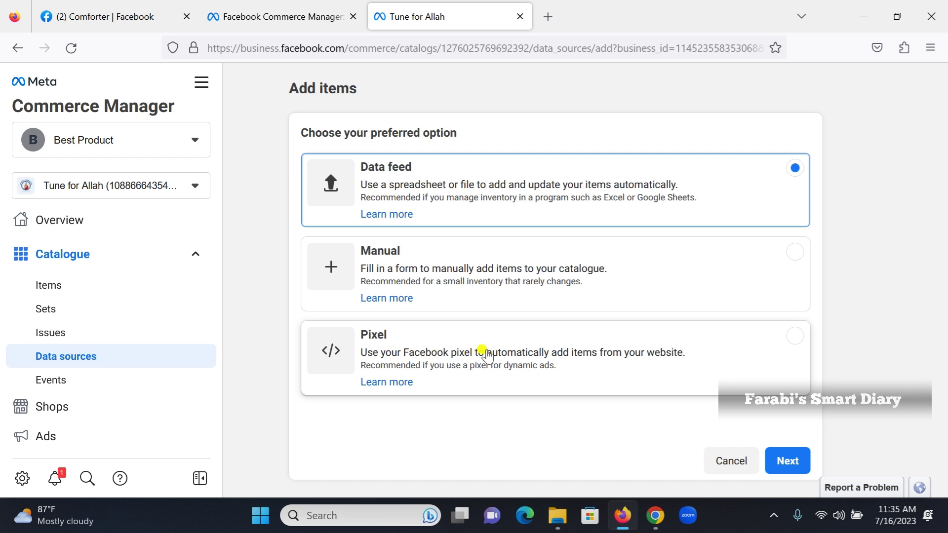
{"action": "left_click", "coordinate": [397, 271]}
{"action": "left_click", "coordinate": [786, 459]}
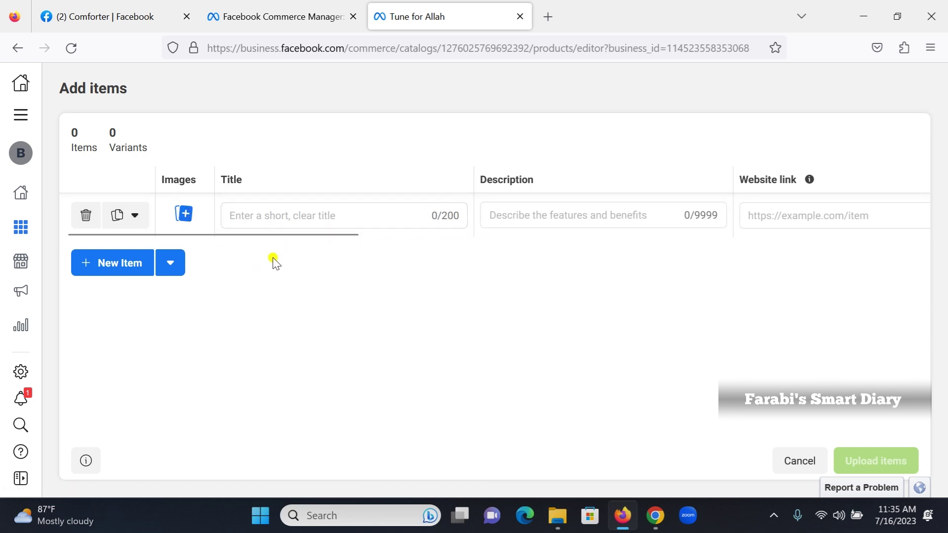
Step: Switch to Chrome, open amazon.com in a new tab, and close both JPG to PNG tabs
{"action": "left_click", "coordinate": [655, 515]}
{"action": "left_click", "coordinate": [383, 19]}
{"action": "type", "text": "f"}
{"action": "key", "text": "BackSpace"}
{"action": "type", "text": "ama"}
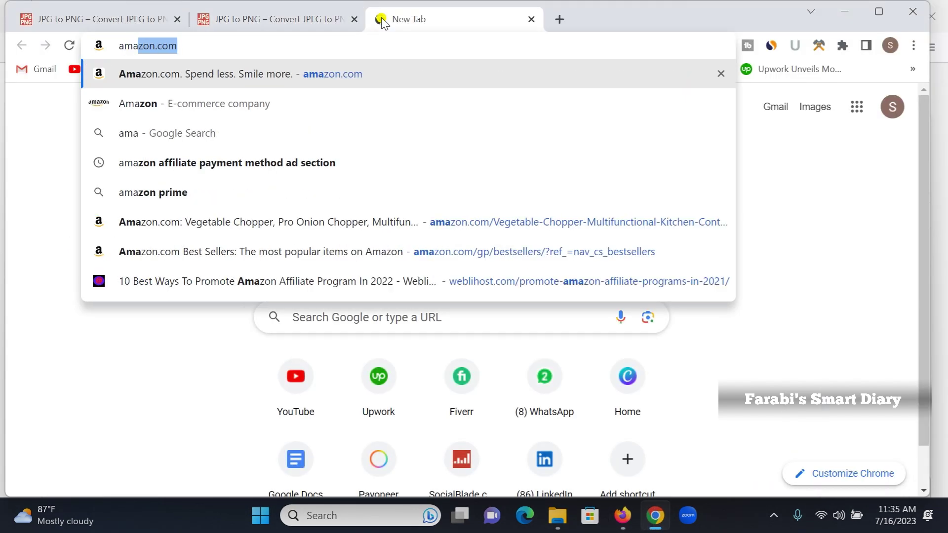
{"action": "key", "text": "Return"}
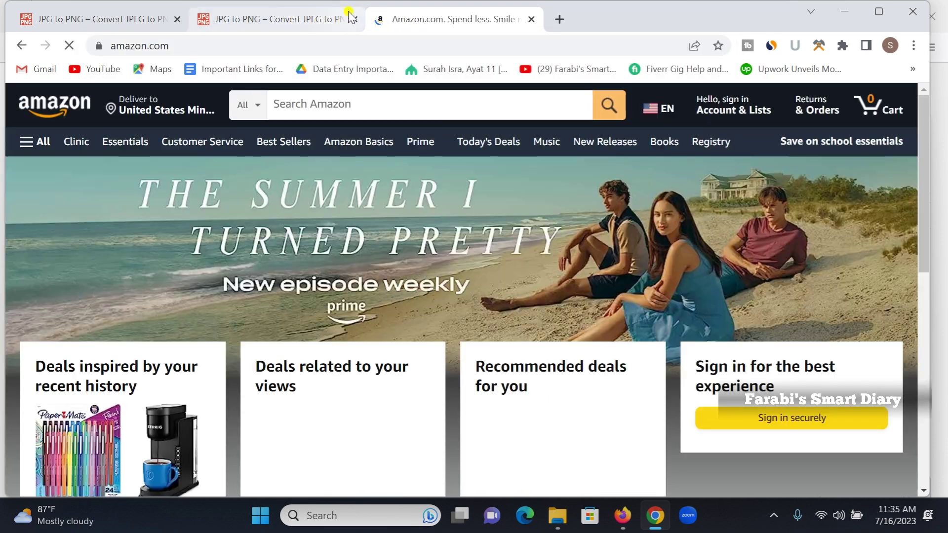
{"action": "left_click", "coordinate": [354, 20]}
{"action": "left_click", "coordinate": [177, 19]}
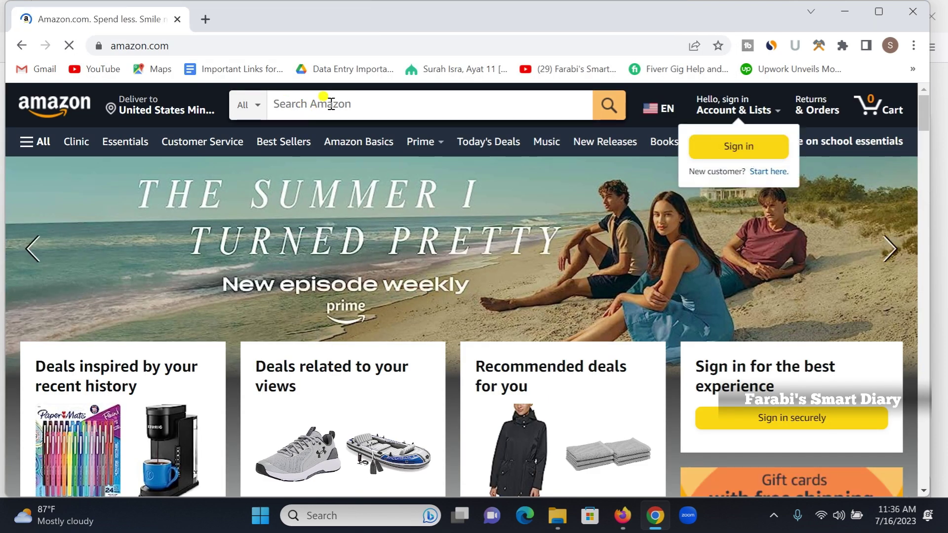
Step: Search Amazon for "kitchen gadgets 2023" and open the product page of the 13 in 1 vegetable chopper
{"action": "left_click", "coordinate": [331, 104]}
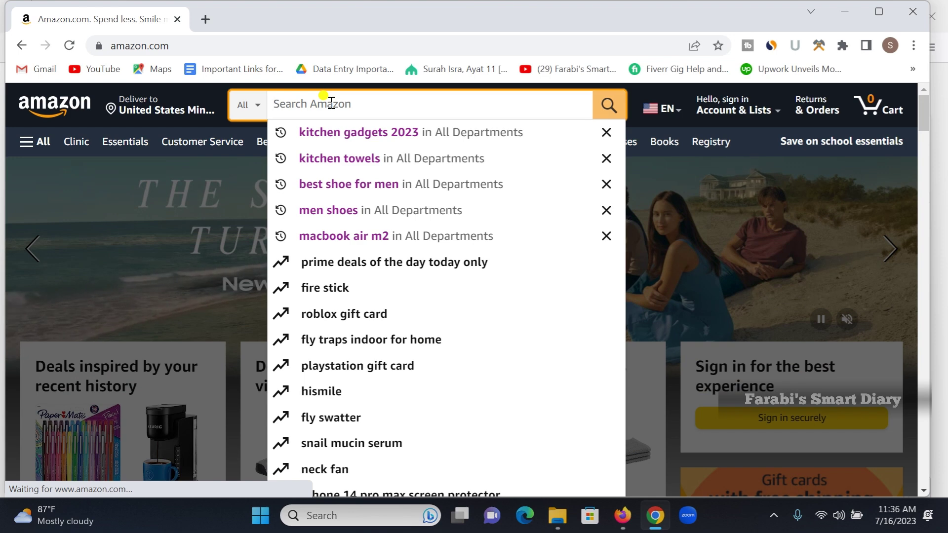
{"action": "left_click", "coordinate": [352, 135]}
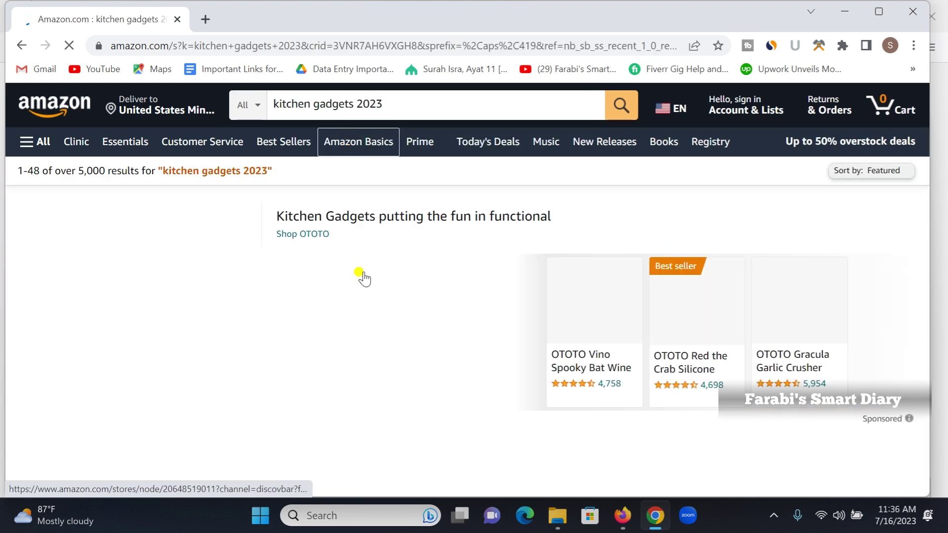
{"action": "scroll", "coordinate": [368, 286], "scroll_direction": "down", "scroll_amount": 5}
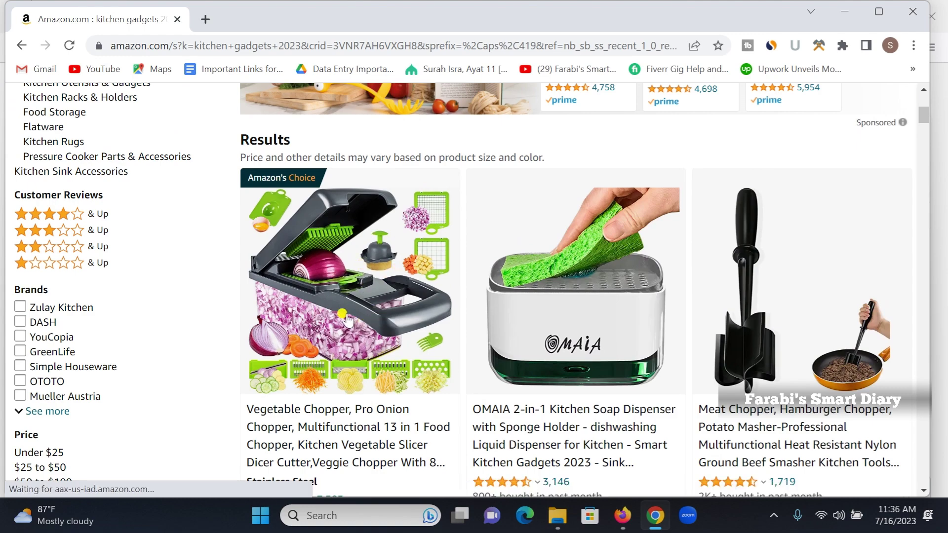
{"action": "left_click", "coordinate": [353, 281]}
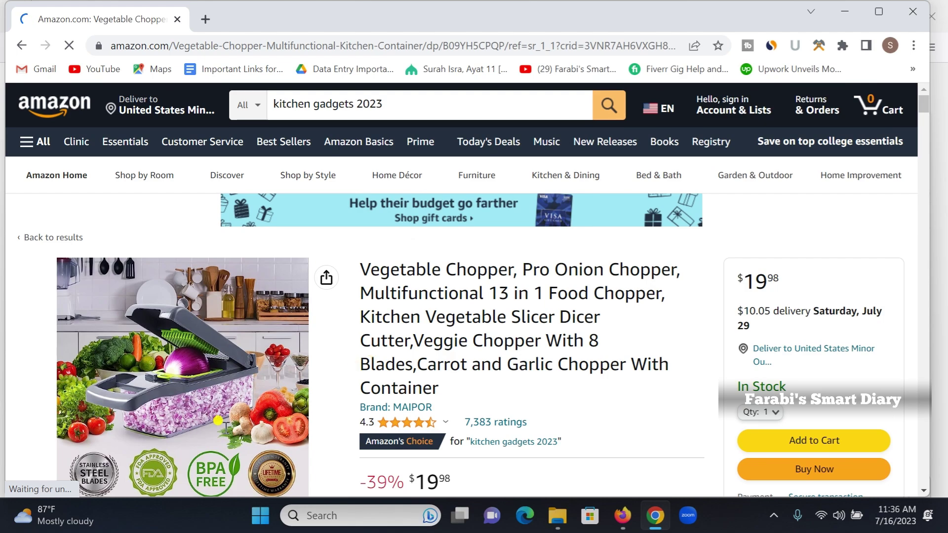
Step: Switch to Commerce Manager in Firefox and add the "kitchen 1" picture from the Desktop as the new item's image
{"action": "scroll", "coordinate": [180, 306], "scroll_direction": "down", "scroll_amount": 1}
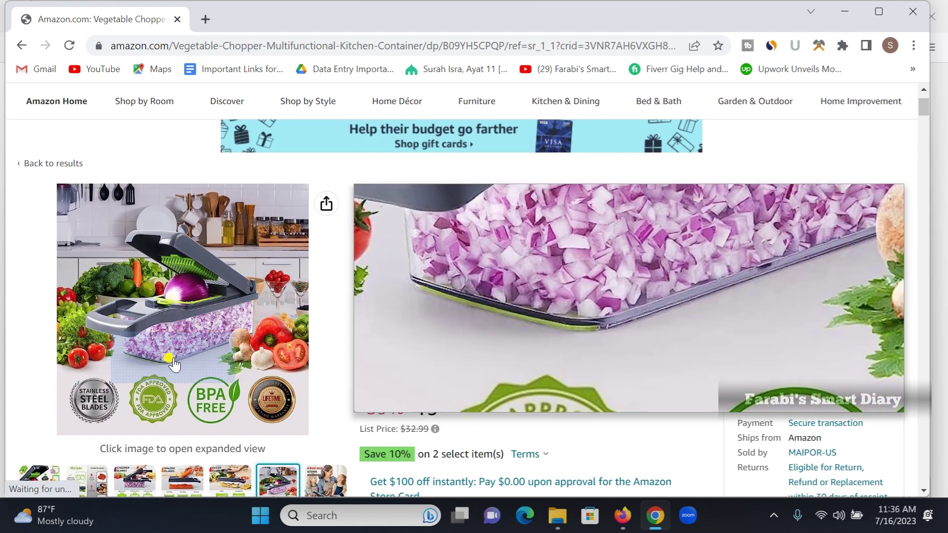
{"action": "scroll", "coordinate": [212, 321], "scroll_direction": "up", "scroll_amount": 1}
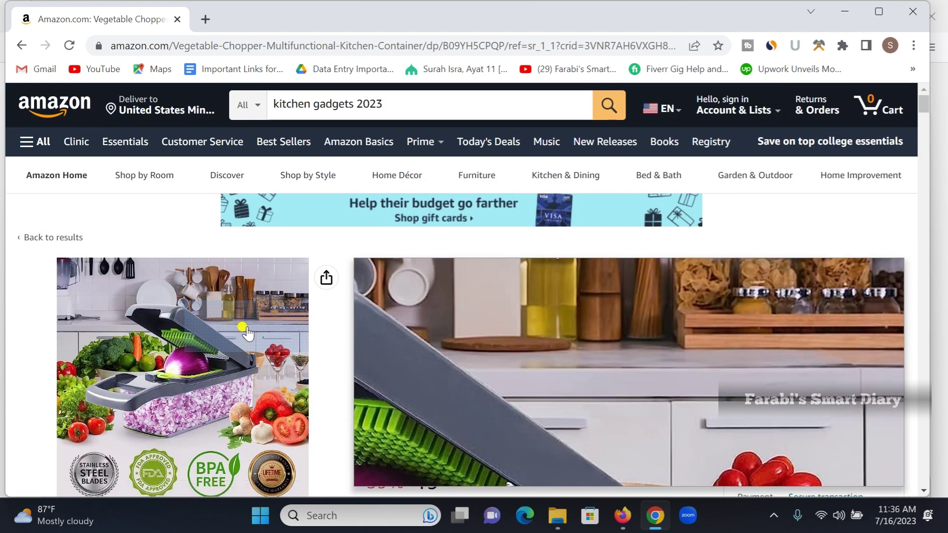
{"action": "left_click", "coordinate": [622, 516]}
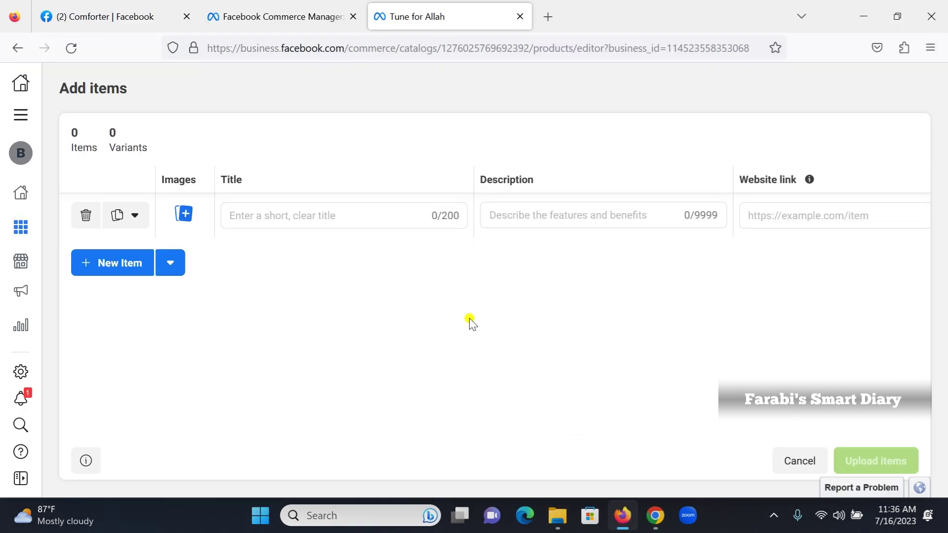
{"action": "left_click", "coordinate": [184, 215]}
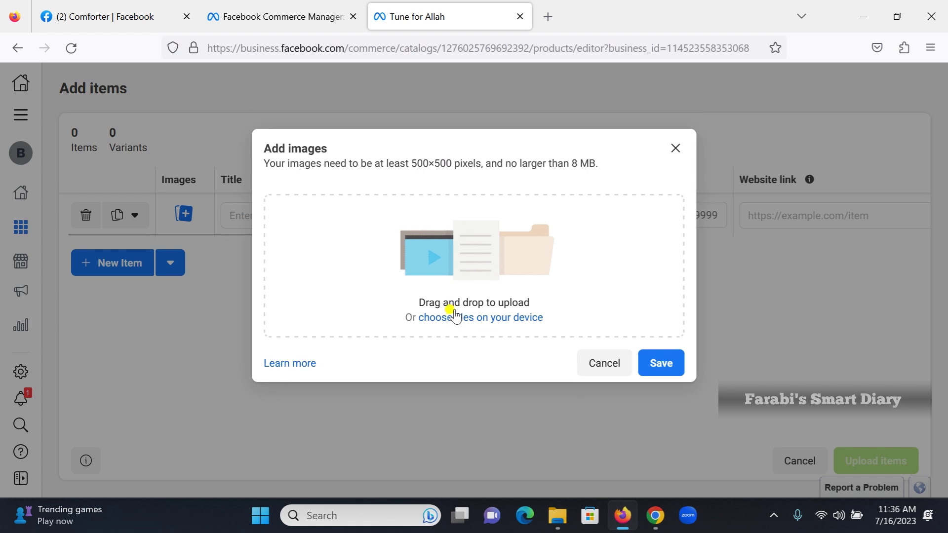
{"action": "left_click", "coordinate": [503, 319]}
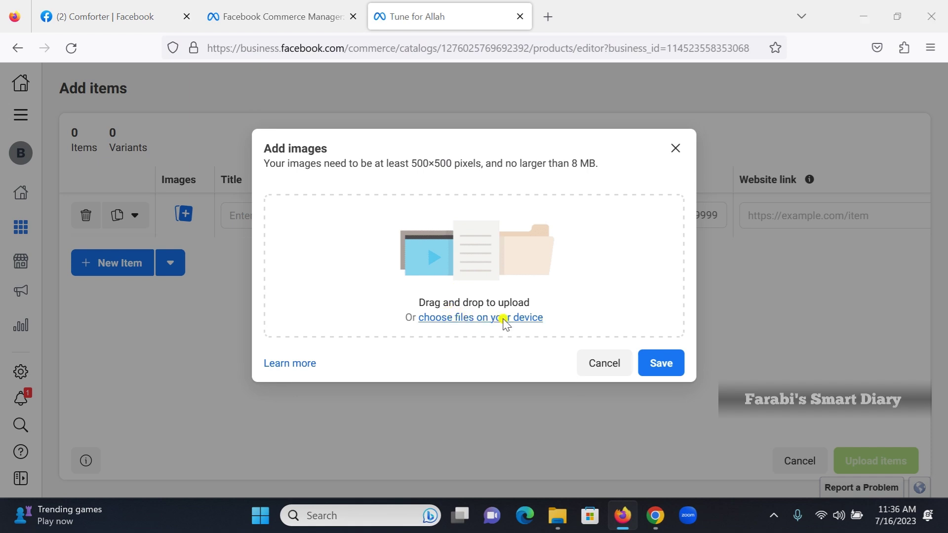
{"action": "left_click", "coordinate": [70, 171]}
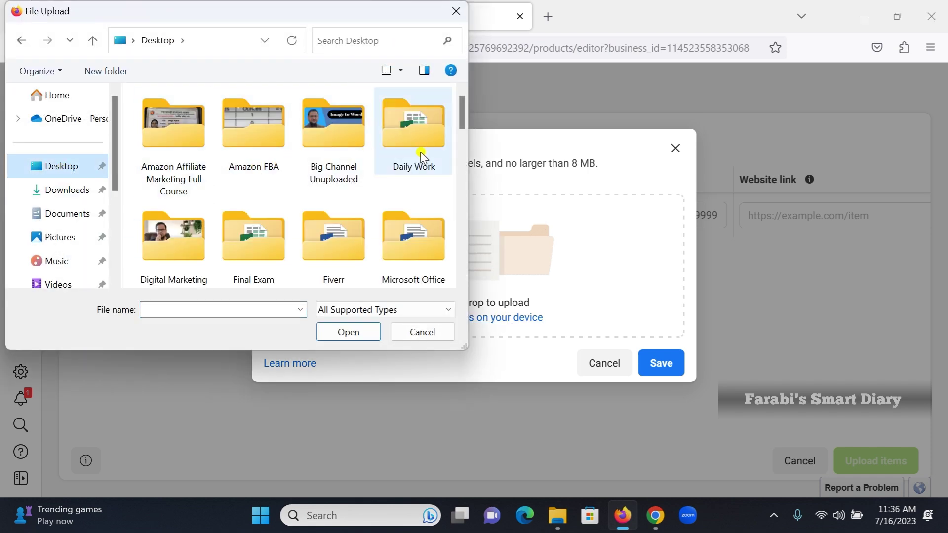
{"action": "left_click_drag", "start_coordinate": [462, 121], "coordinate": [459, 232]}
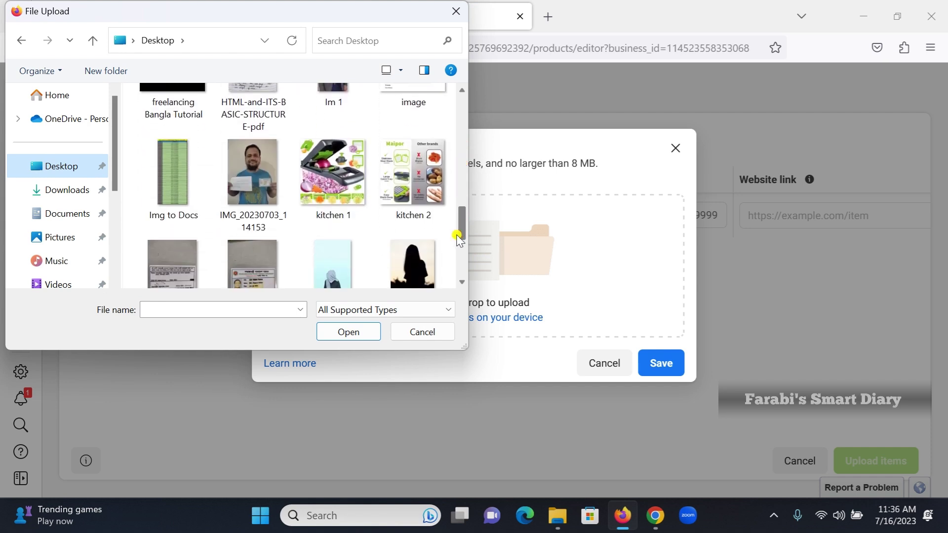
{"action": "left_click", "coordinate": [329, 183]}
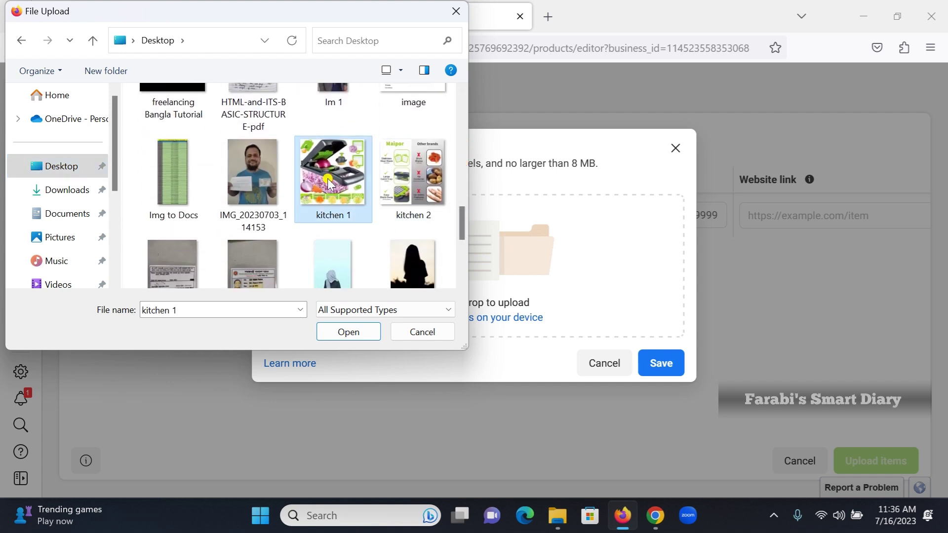
{"action": "left_click", "coordinate": [348, 332]}
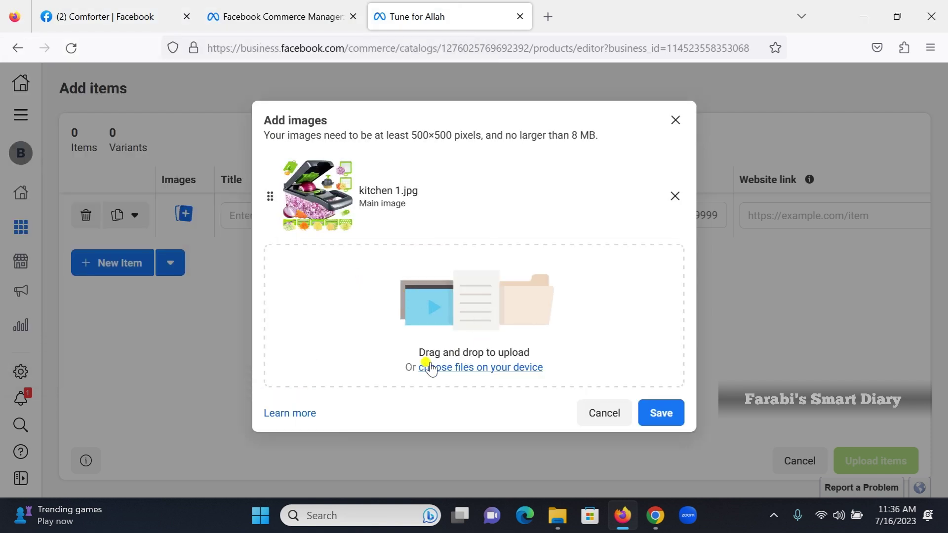
{"action": "left_click", "coordinate": [486, 367]}
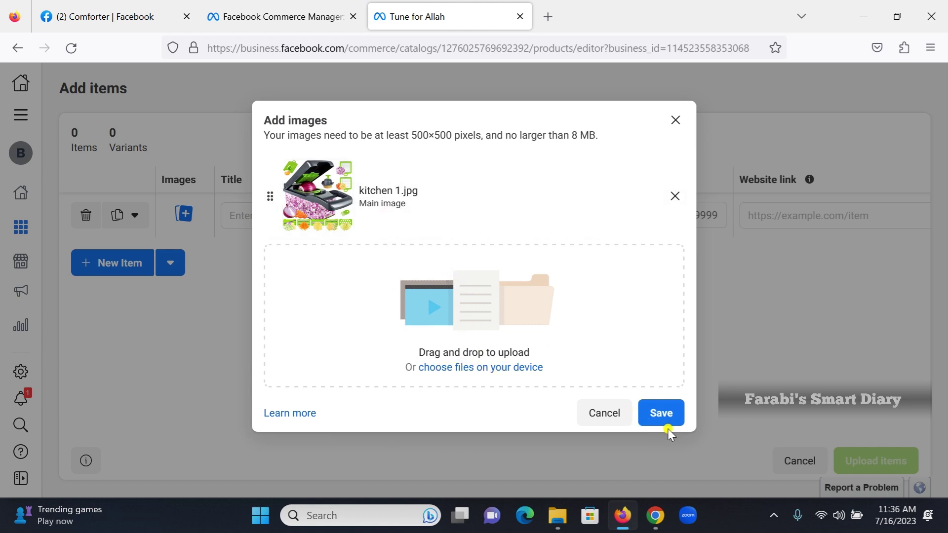
{"action": "left_click", "coordinate": [660, 414]}
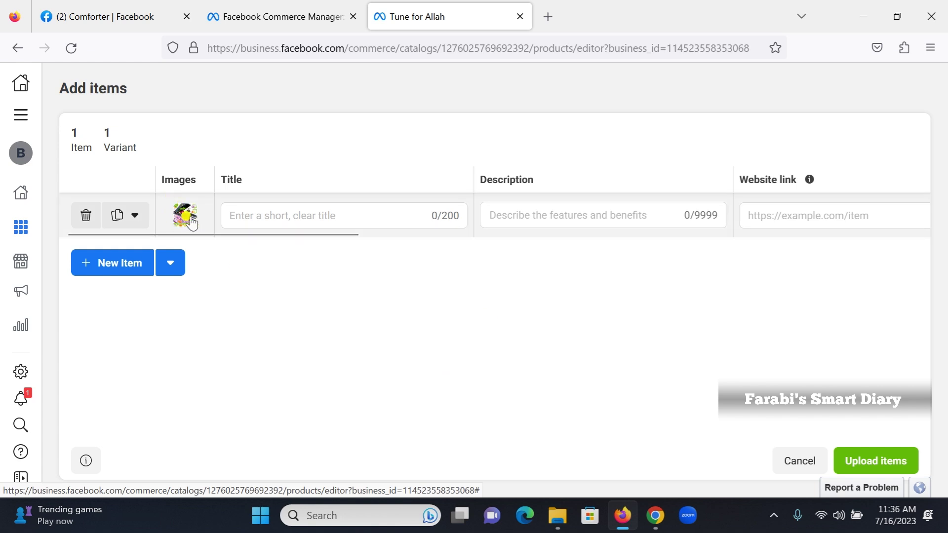
Step: Copy "Vegetable Chopper, Pro Onion Chopper, Multifunctional 13 in 1 Food Chopper" from the Amazon page in Chrome and paste it as the item's title in Firefox
{"action": "left_click", "coordinate": [260, 212]}
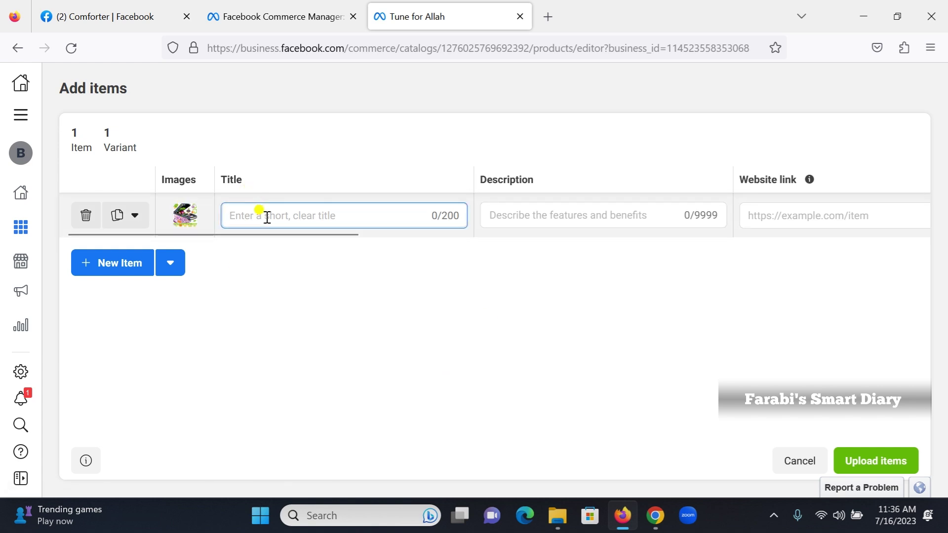
{"action": "left_click", "coordinate": [656, 516]}
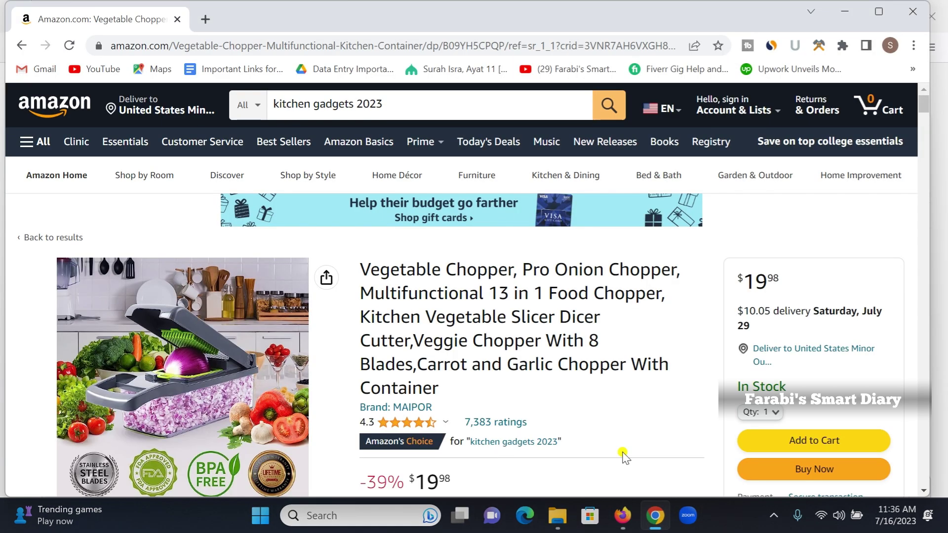
{"action": "left_click_drag", "start_coordinate": [355, 259], "coordinate": [656, 284]}
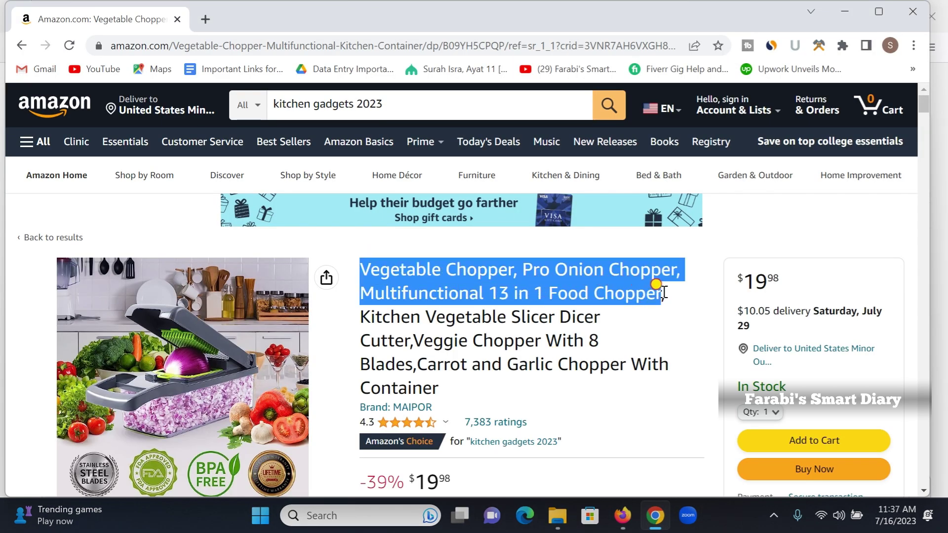
{"action": "right_click", "coordinate": [647, 295]}
{"action": "left_click", "coordinate": [348, 310]}
{"action": "left_click", "coordinate": [623, 516]}
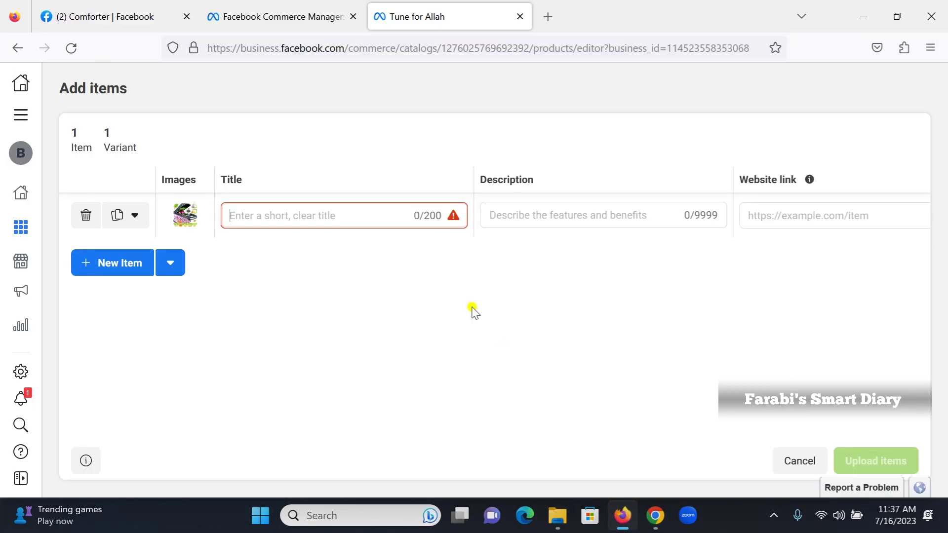
{"action": "right_click", "coordinate": [357, 216]}
{"action": "left_click", "coordinate": [399, 320]}
Step: Copy the whole "About this item" section from the Amazon page in Chrome and paste it as the item's description in Firefox
{"action": "left_click", "coordinate": [543, 222]}
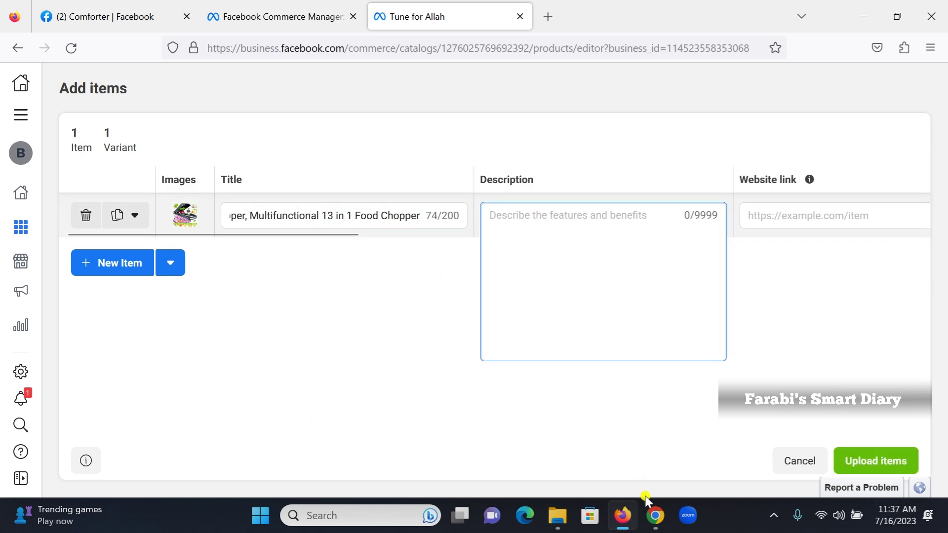
{"action": "left_click", "coordinate": [655, 516]}
{"action": "scroll", "coordinate": [514, 333], "scroll_direction": "down", "scroll_amount": 5}
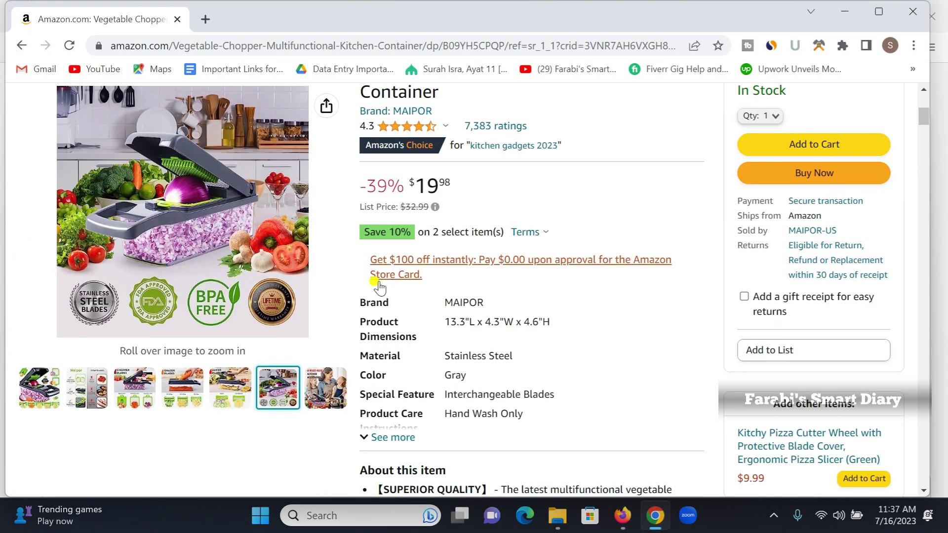
{"action": "scroll", "coordinate": [375, 297], "scroll_direction": "down", "scroll_amount": 4}
{"action": "left_click_drag", "start_coordinate": [356, 247], "coordinate": [697, 192]}
{"action": "right_click", "coordinate": [581, 163]}
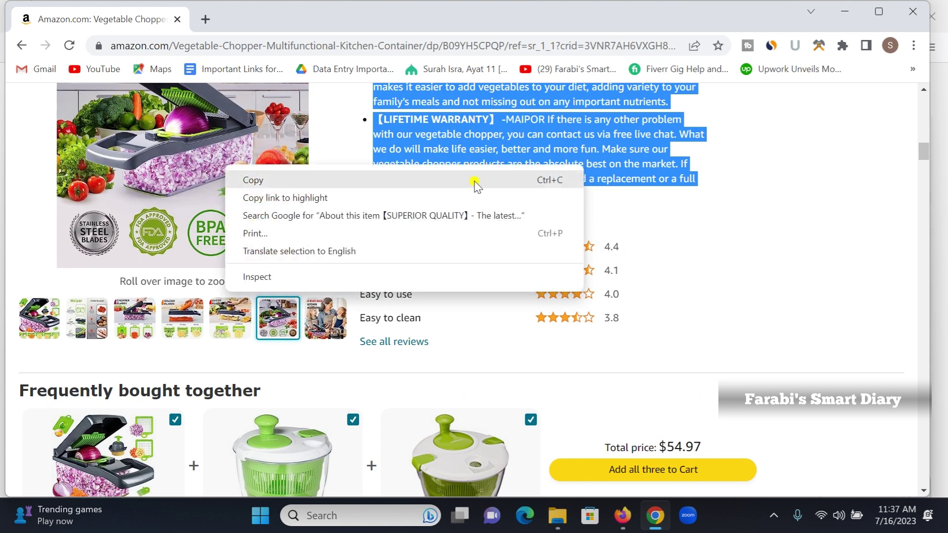
{"action": "left_click", "coordinate": [379, 189]}
{"action": "left_click", "coordinate": [622, 516]}
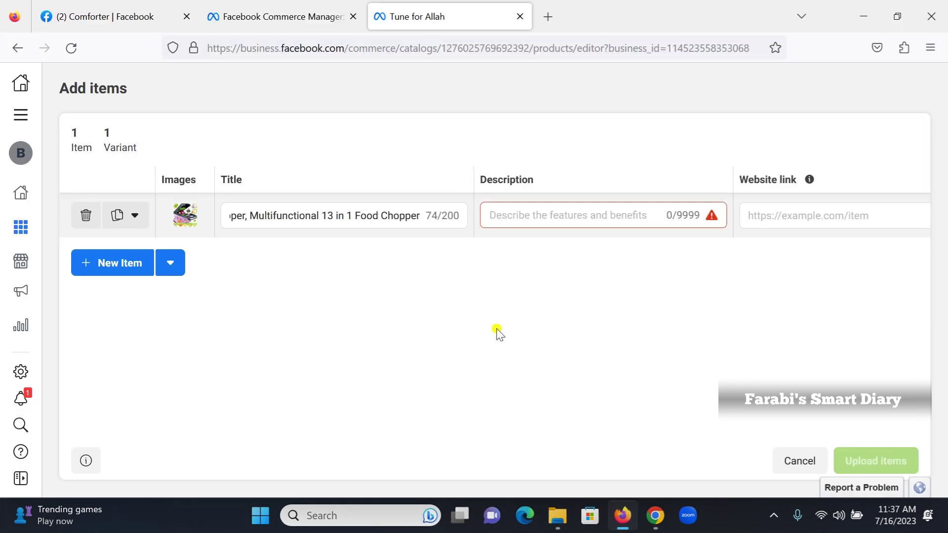
{"action": "left_click", "coordinate": [523, 212]}
{"action": "right_click", "coordinate": [522, 215]}
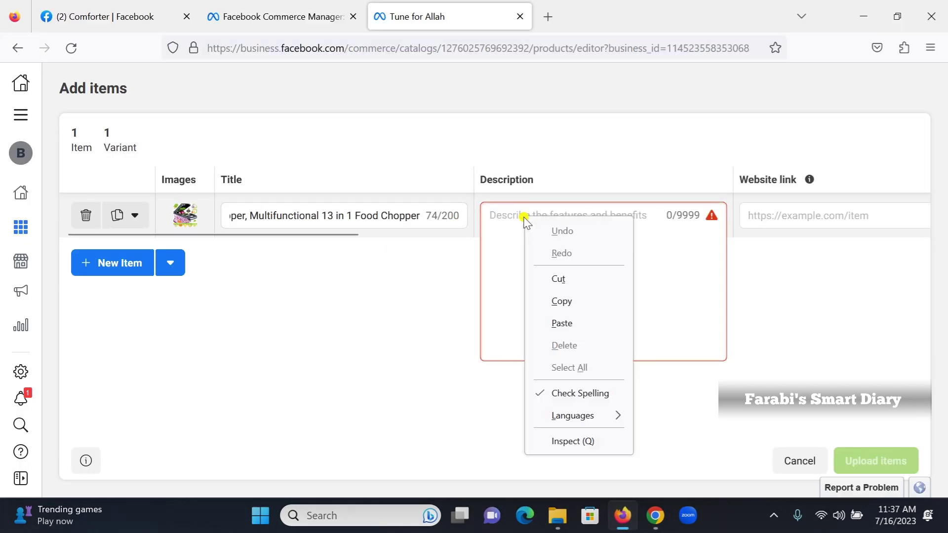
{"action": "left_click", "coordinate": [561, 324]}
{"action": "left_click", "coordinate": [758, 305]}
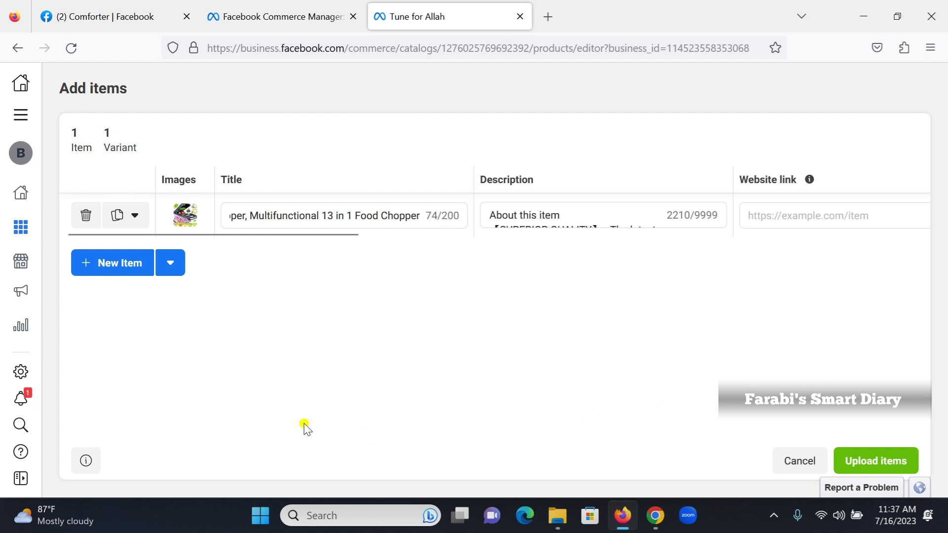
Step: Copy the Amazon product page's web address from Chrome and paste it as the item's website link in Firefox
{"action": "left_click_drag", "start_coordinate": [306, 237], "coordinate": [404, 246]}
{"action": "left_click", "coordinate": [584, 215]}
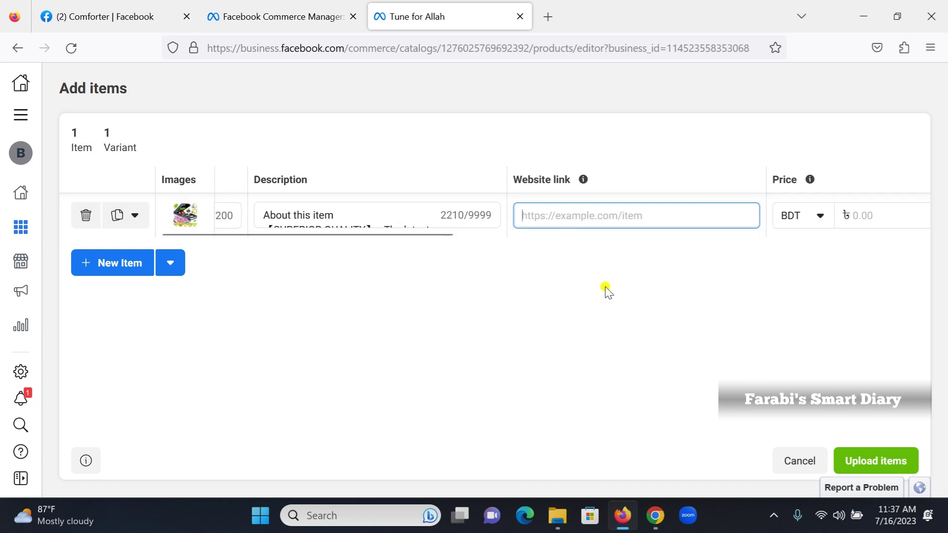
{"action": "left_click", "coordinate": [655, 515]}
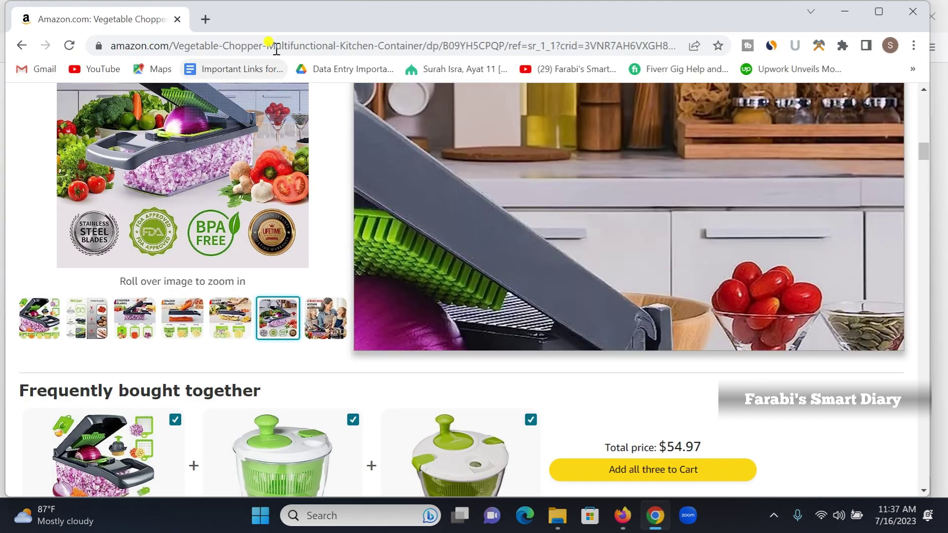
{"action": "left_click", "coordinate": [271, 45]}
{"action": "right_click", "coordinate": [273, 46]}
{"action": "left_click", "coordinate": [306, 131]}
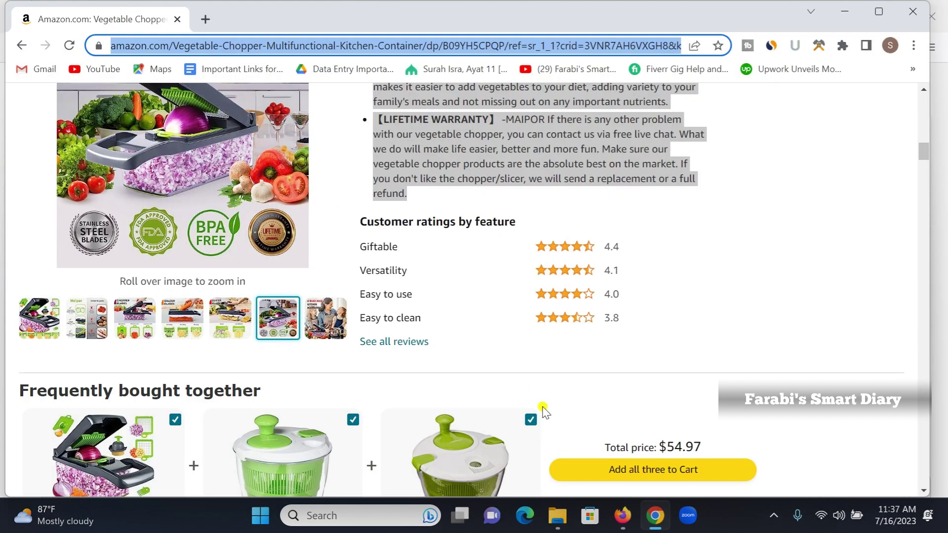
{"action": "left_click", "coordinate": [623, 527]}
{"action": "right_click", "coordinate": [654, 215]}
{"action": "left_click", "coordinate": [673, 321]}
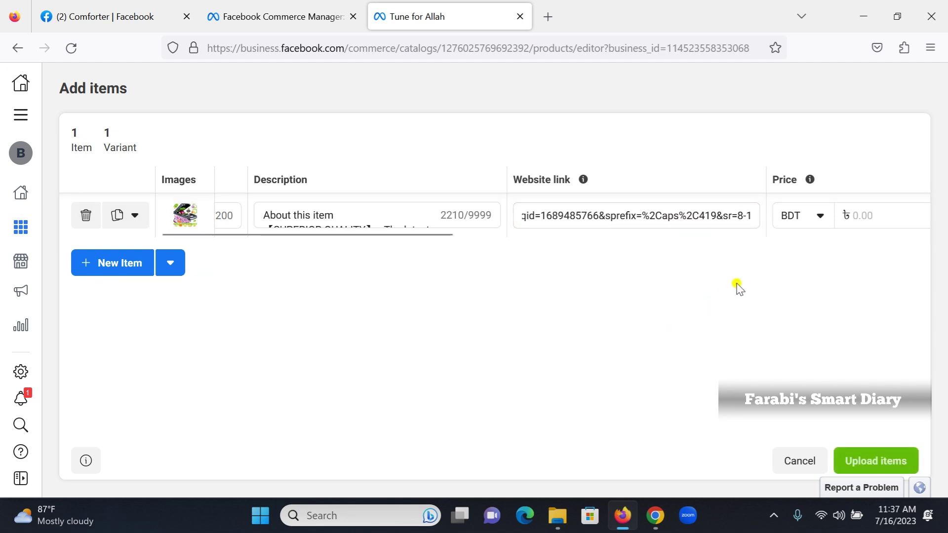
Step: Set the new item's price currency to USD, US Dollar
{"action": "left_click_drag", "start_coordinate": [392, 236], "coordinate": [523, 249]}
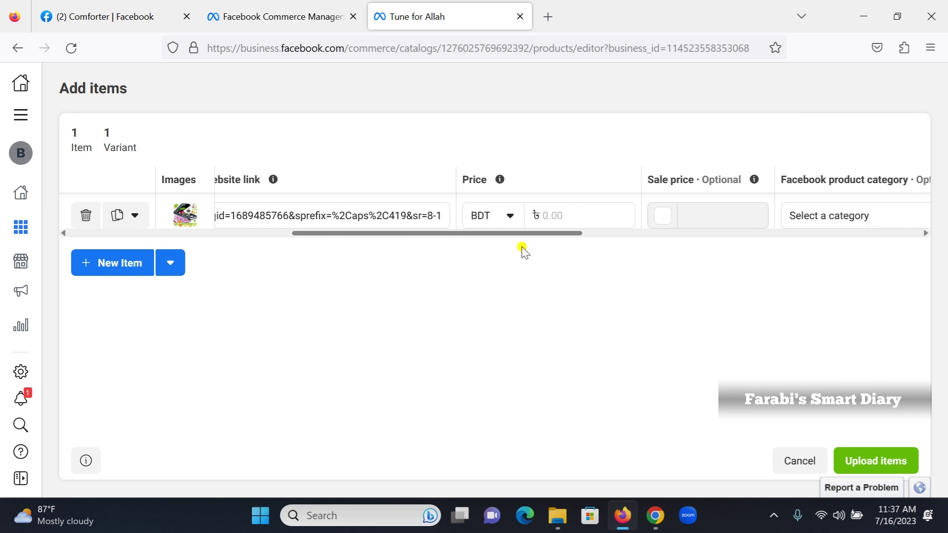
{"action": "left_click", "coordinate": [508, 216]}
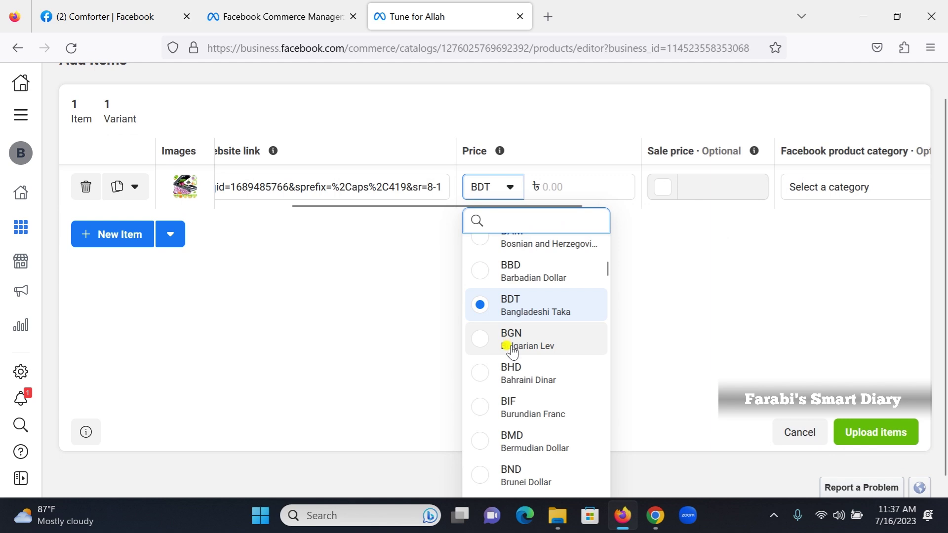
{"action": "scroll", "coordinate": [513, 349], "scroll_direction": "up", "scroll_amount": 3}
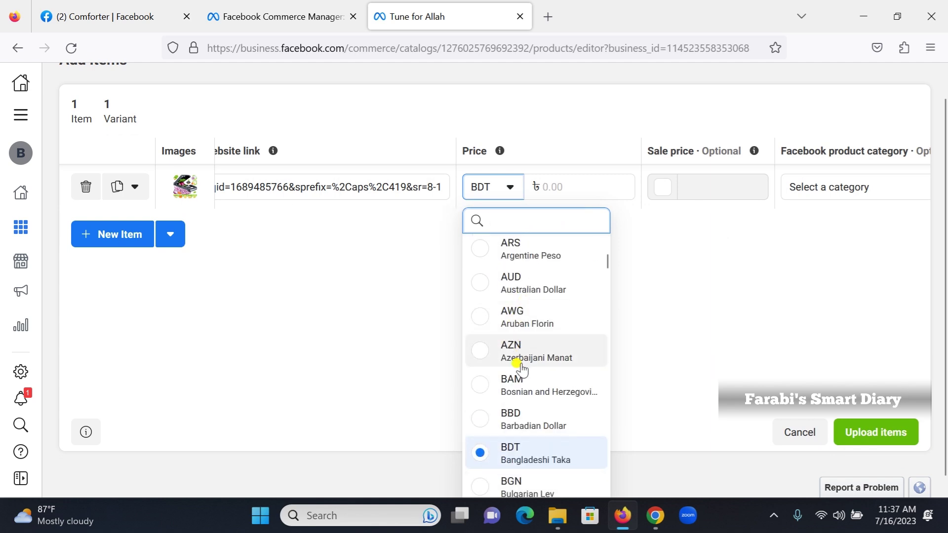
{"action": "scroll", "coordinate": [528, 310], "scroll_direction": "up", "scroll_amount": 2}
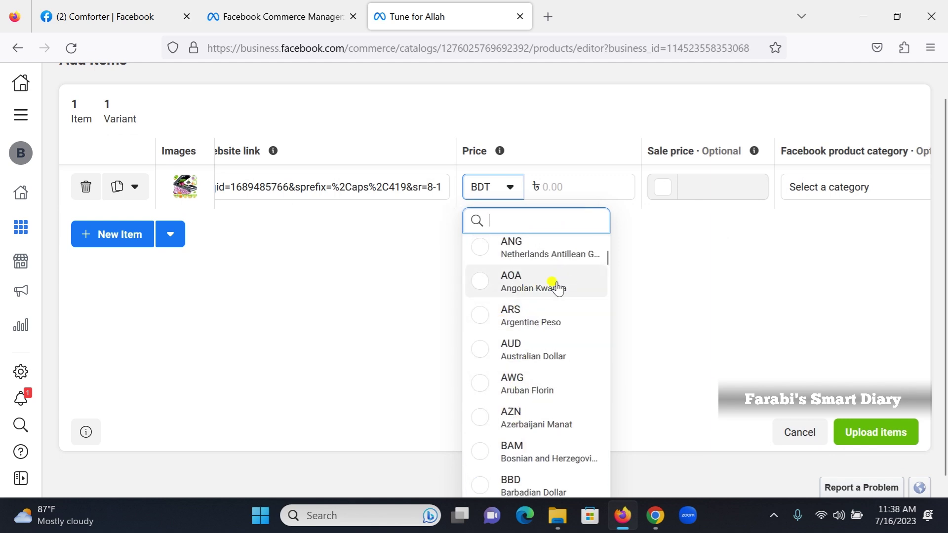
{"action": "scroll", "coordinate": [525, 329], "scroll_direction": "up", "scroll_amount": 3}
{"action": "scroll", "coordinate": [528, 340], "scroll_direction": "down", "scroll_amount": 10}
{"action": "scroll", "coordinate": [525, 361], "scroll_direction": "down", "scroll_amount": 4}
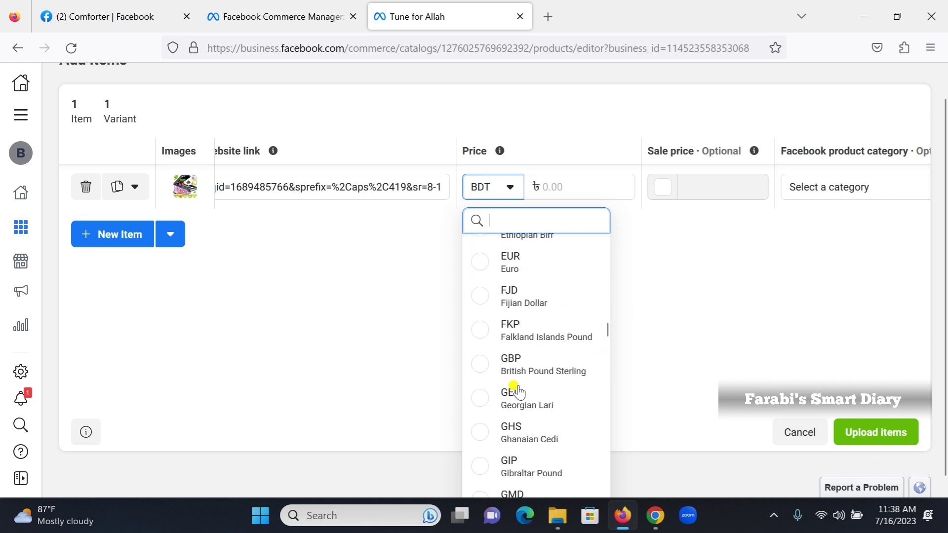
{"action": "scroll", "coordinate": [519, 390], "scroll_direction": "down", "scroll_amount": 3}
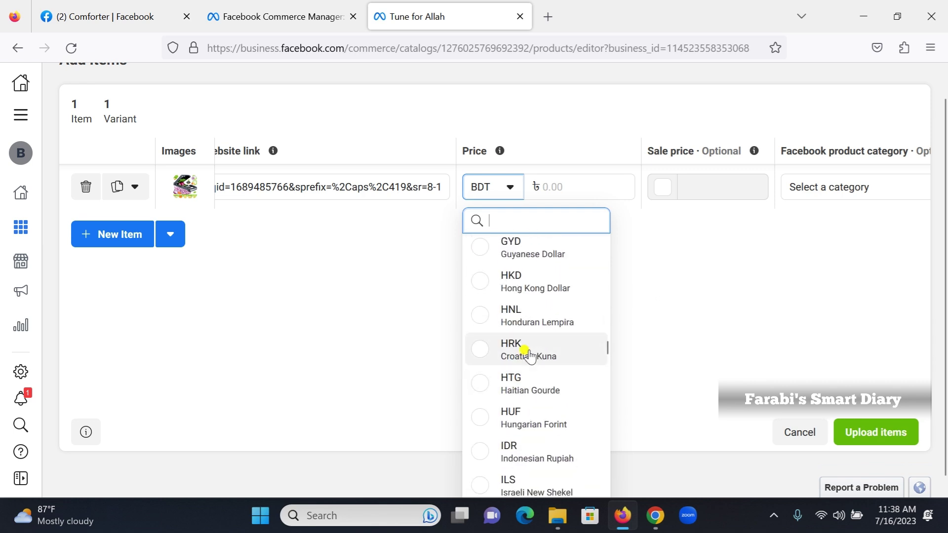
{"action": "scroll", "coordinate": [529, 355], "scroll_direction": "down", "scroll_amount": 5}
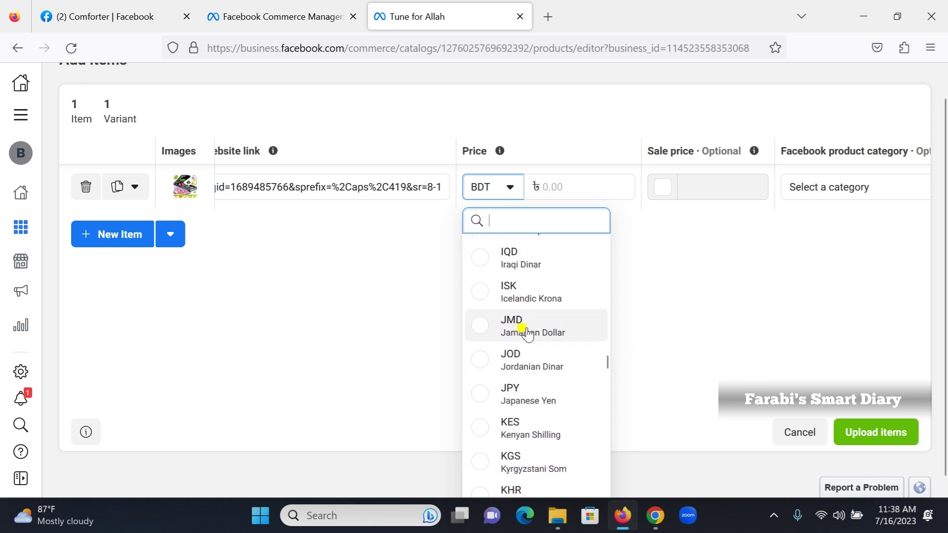
{"action": "scroll", "coordinate": [526, 345], "scroll_direction": "down", "scroll_amount": 7}
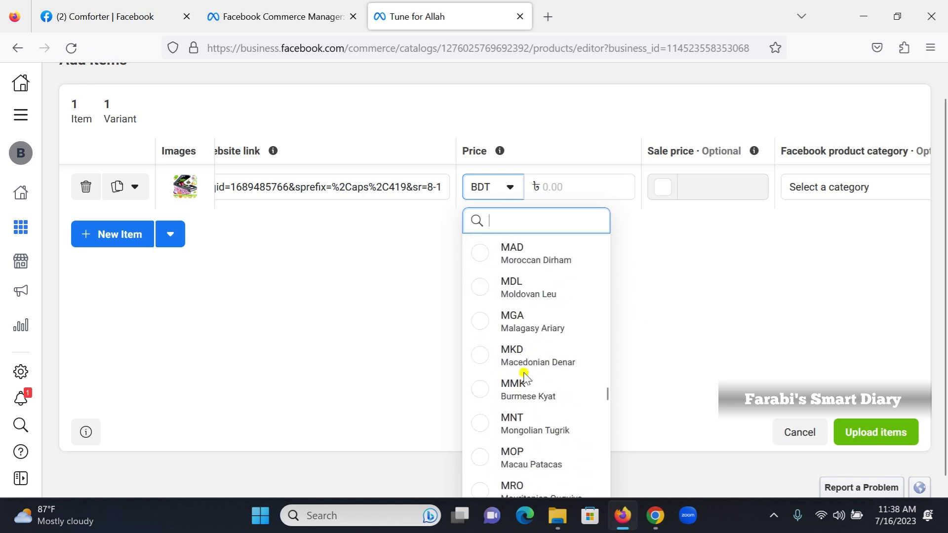
{"action": "scroll", "coordinate": [525, 380], "scroll_direction": "down", "scroll_amount": 9}
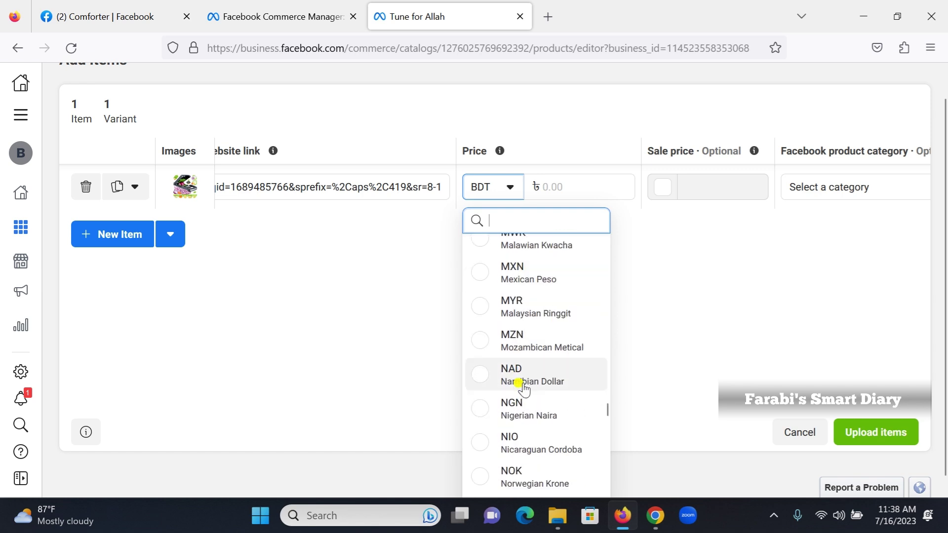
{"action": "scroll", "coordinate": [524, 387], "scroll_direction": "down", "scroll_amount": 20}
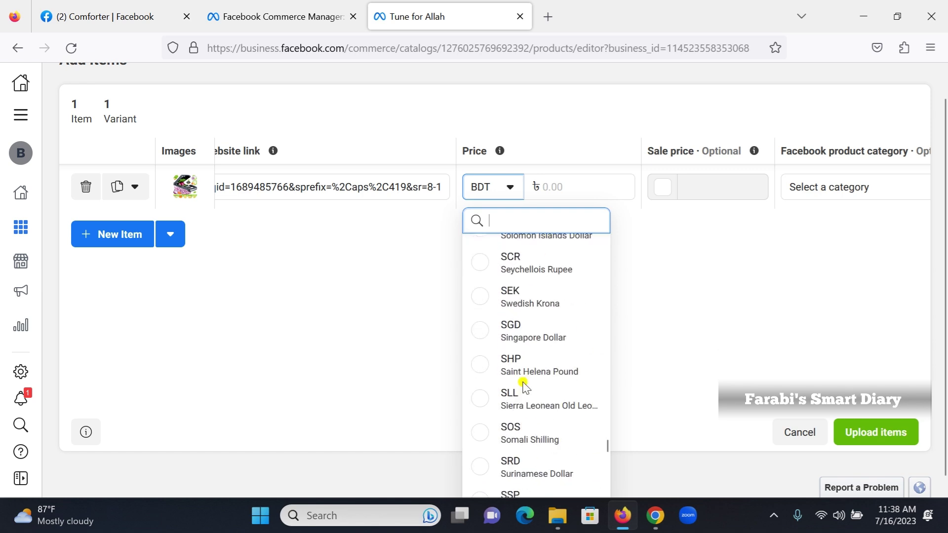
{"action": "scroll", "coordinate": [524, 385], "scroll_direction": "down", "scroll_amount": 7}
{"action": "scroll", "coordinate": [523, 346], "scroll_direction": "up", "scroll_amount": 4}
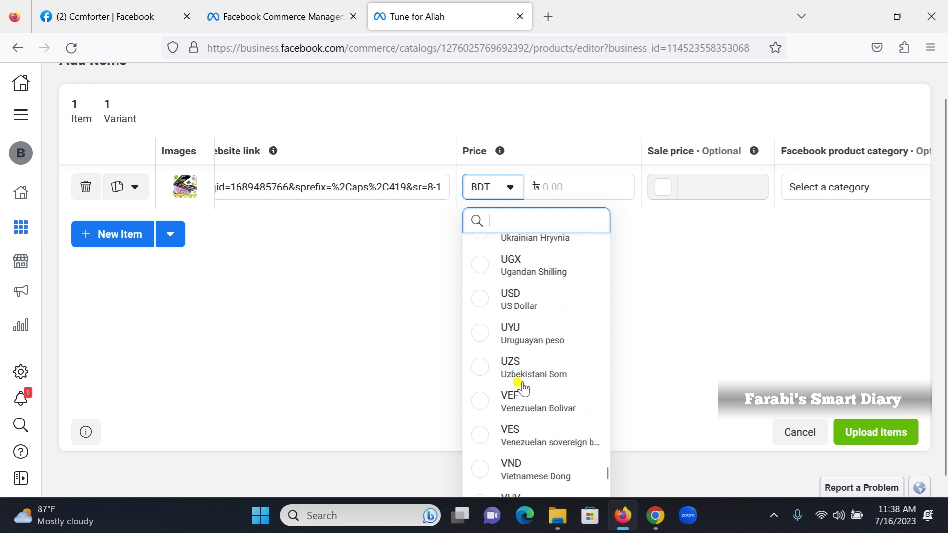
{"action": "left_click", "coordinate": [523, 302]}
Step: Check the vegetable chopper's price on the Amazon page in Chrome and set the item's price to 20.00 in Firefox
{"action": "left_click", "coordinate": [567, 215]}
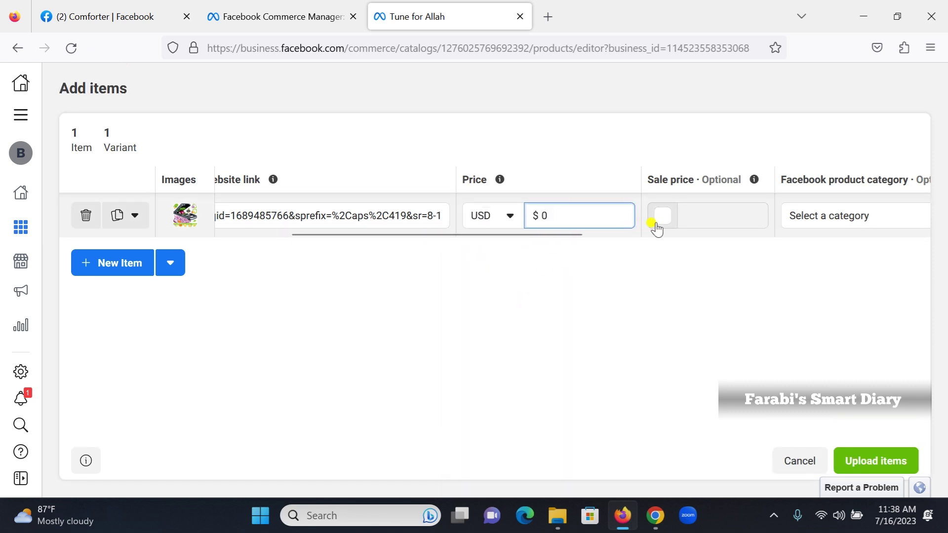
{"action": "type", "text": "0"}
{"action": "left_click", "coordinate": [704, 218]}
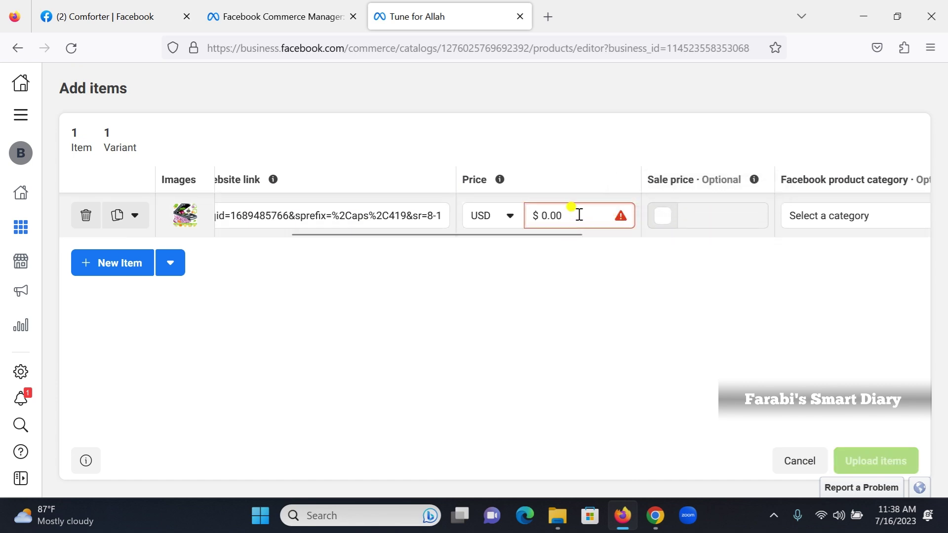
{"action": "left_click", "coordinate": [655, 516]}
{"action": "scroll", "coordinate": [486, 274], "scroll_direction": "up", "scroll_amount": 12}
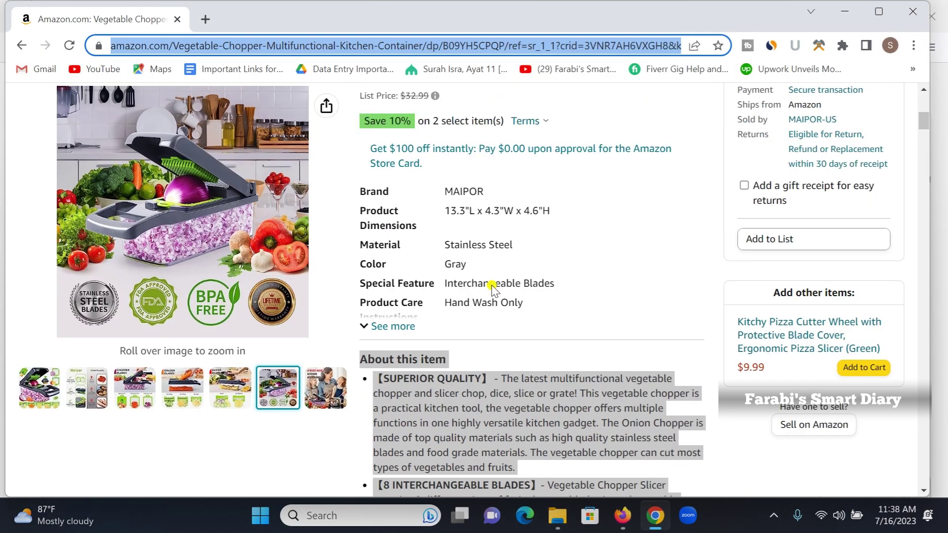
{"action": "scroll", "coordinate": [489, 287], "scroll_direction": "down", "scroll_amount": 3}
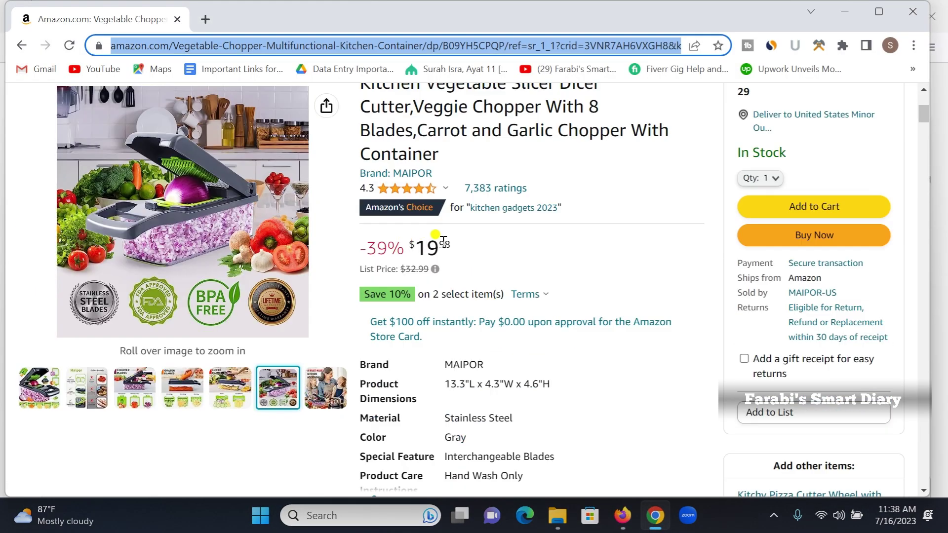
{"action": "left_click", "coordinate": [622, 516]}
{"action": "left_click", "coordinate": [542, 217]}
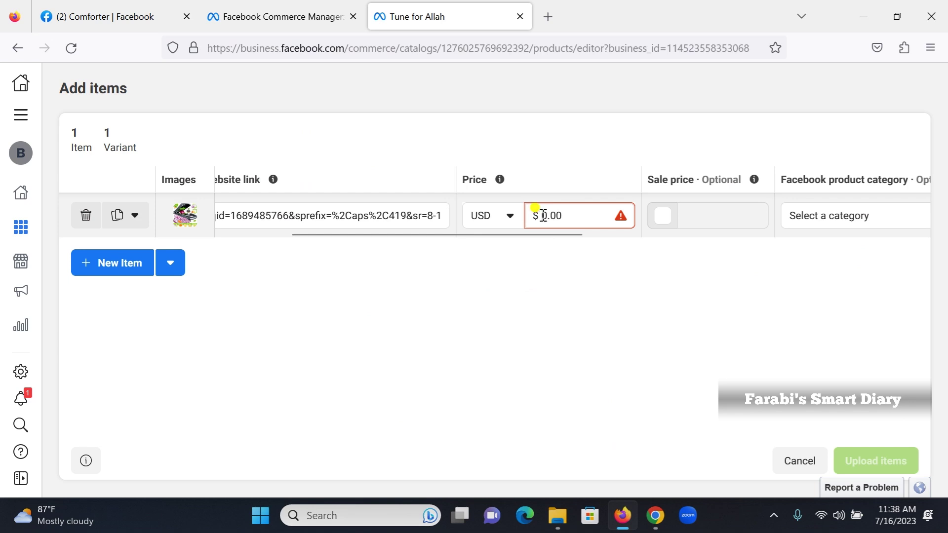
{"action": "type", "text": "2"}
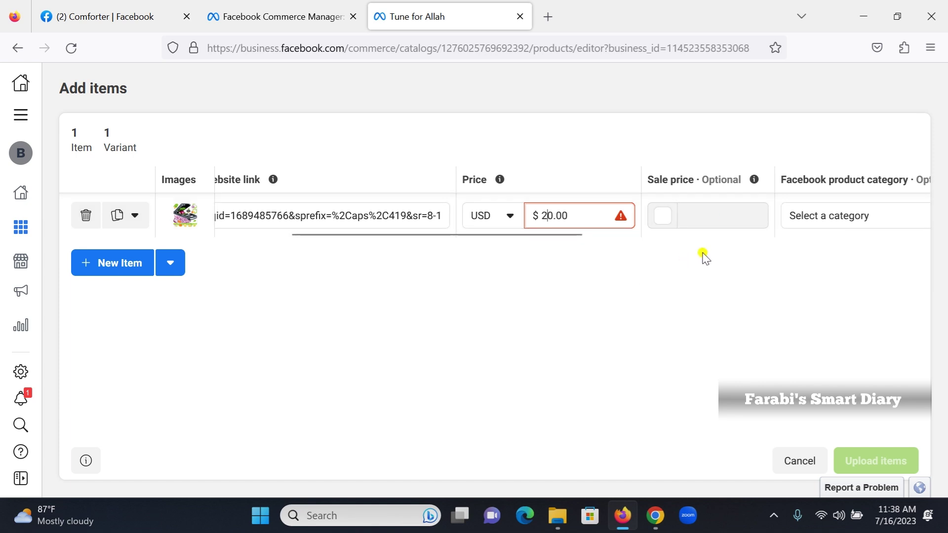
Step: Set the item's Facebook product category to Other
{"action": "left_click_drag", "start_coordinate": [569, 233], "coordinate": [718, 246]}
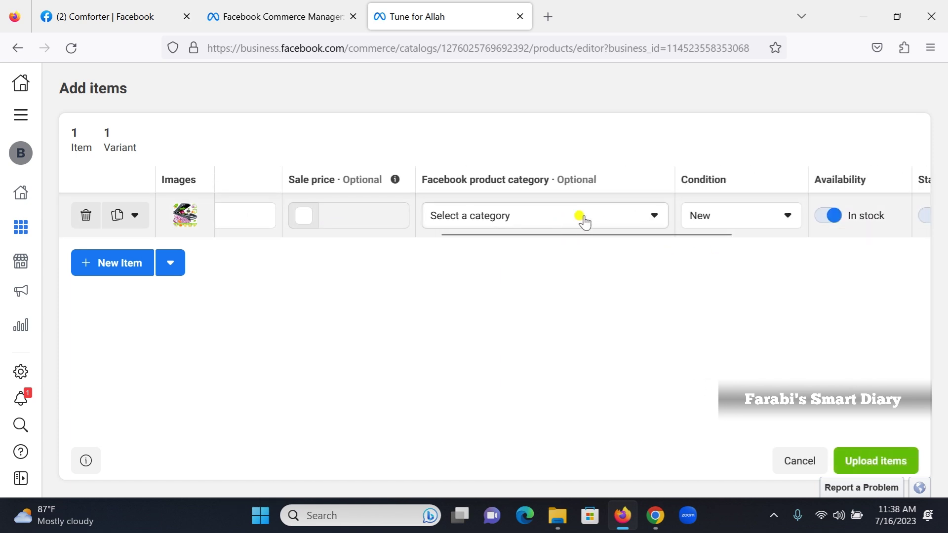
{"action": "left_click", "coordinate": [654, 217]}
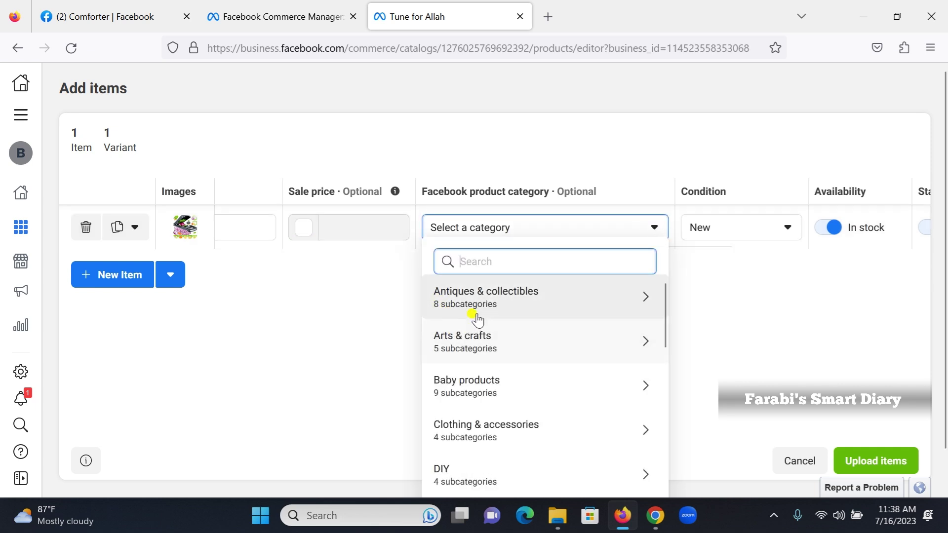
{"action": "scroll", "coordinate": [452, 360], "scroll_direction": "down", "scroll_amount": 2}
{"action": "scroll", "coordinate": [496, 378], "scroll_direction": "down", "scroll_amount": 4}
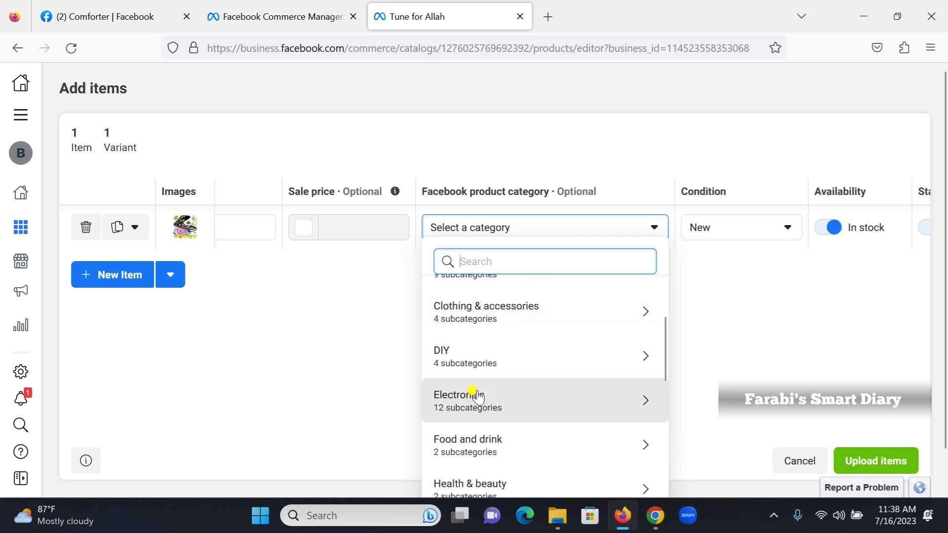
{"action": "scroll", "coordinate": [489, 371], "scroll_direction": "down", "scroll_amount": 3}
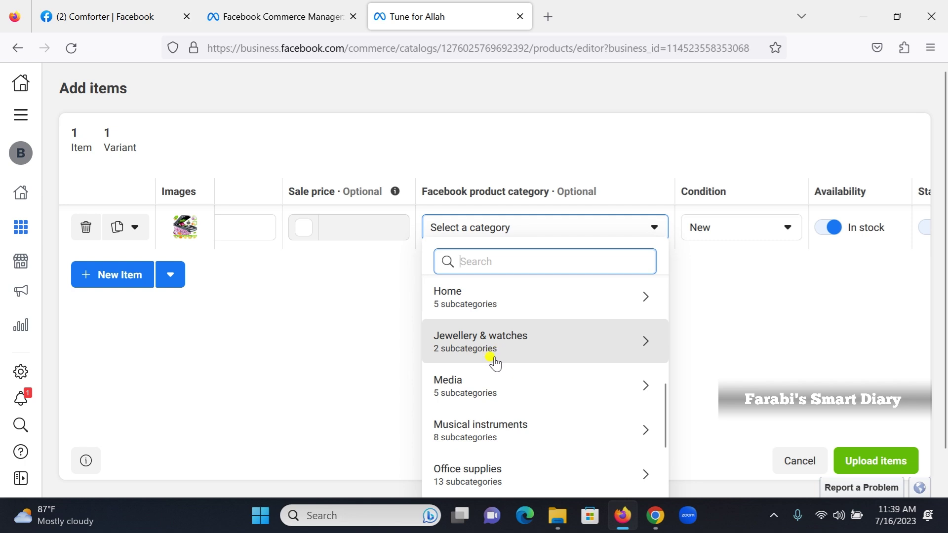
{"action": "scroll", "coordinate": [493, 363], "scroll_direction": "down", "scroll_amount": 3}
{"action": "scroll", "coordinate": [484, 358], "scroll_direction": "down", "scroll_amount": 3}
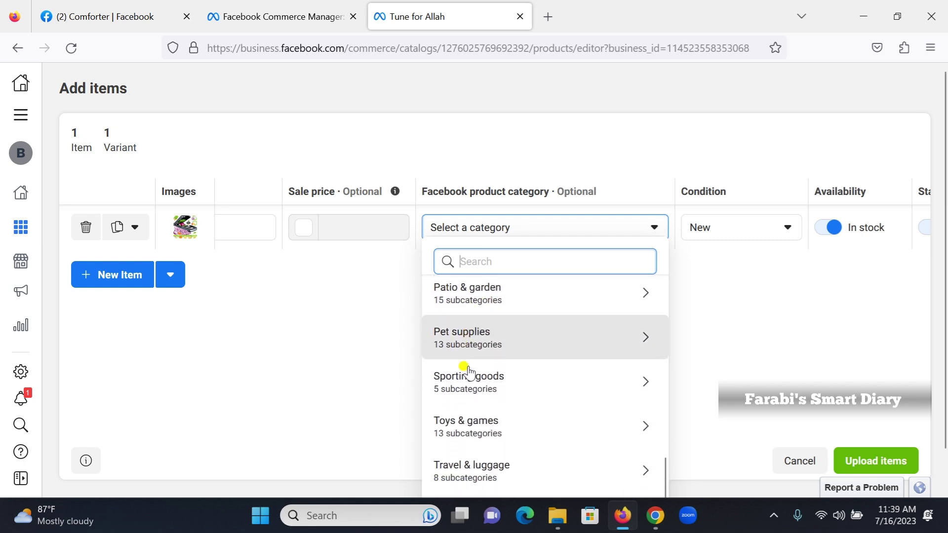
{"action": "scroll", "coordinate": [469, 371], "scroll_direction": "down", "scroll_amount": 3}
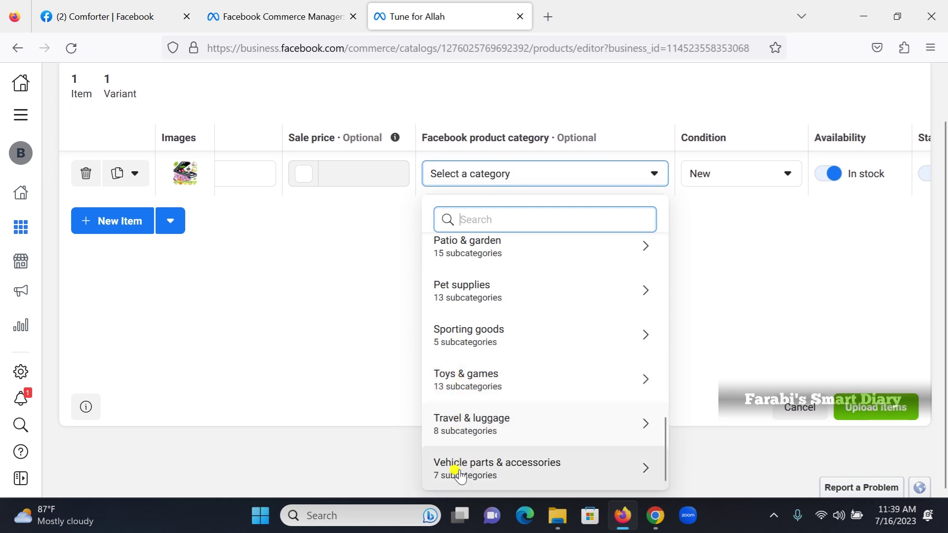
{"action": "scroll", "coordinate": [470, 434], "scroll_direction": "up", "scroll_amount": 4}
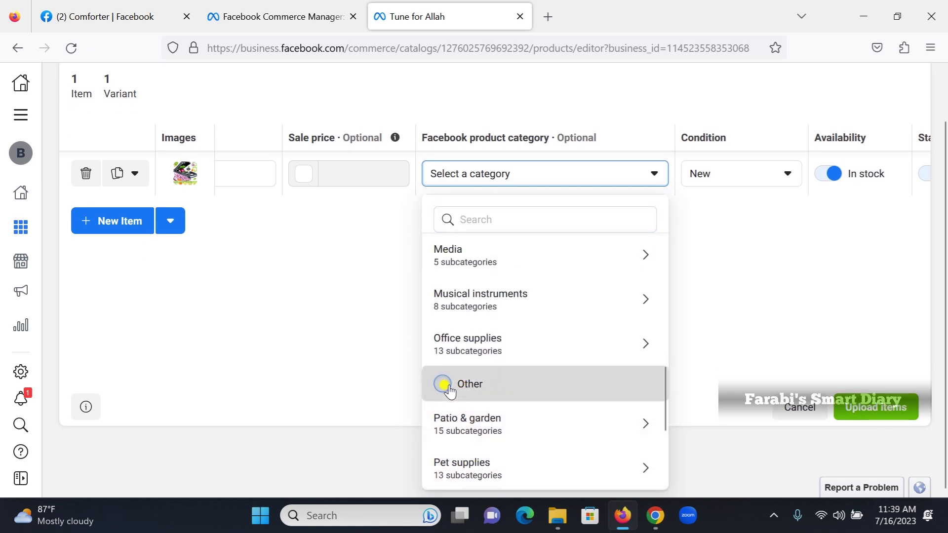
{"action": "left_click", "coordinate": [441, 389]}
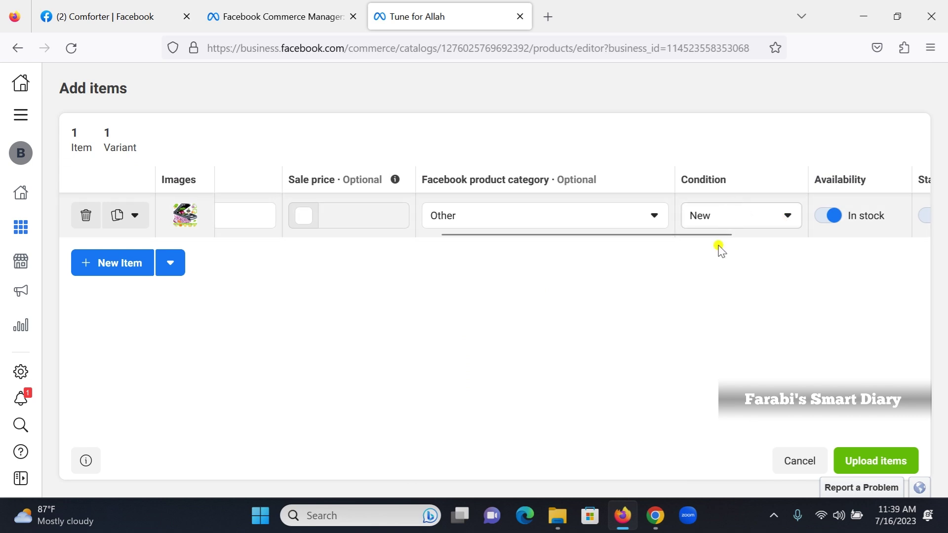
Step: Review the item's remaining condition, availability, status and brand fields, and upload only the vegetable chopper item to the catalogue
{"action": "left_click_drag", "start_coordinate": [635, 238], "coordinate": [756, 242]}
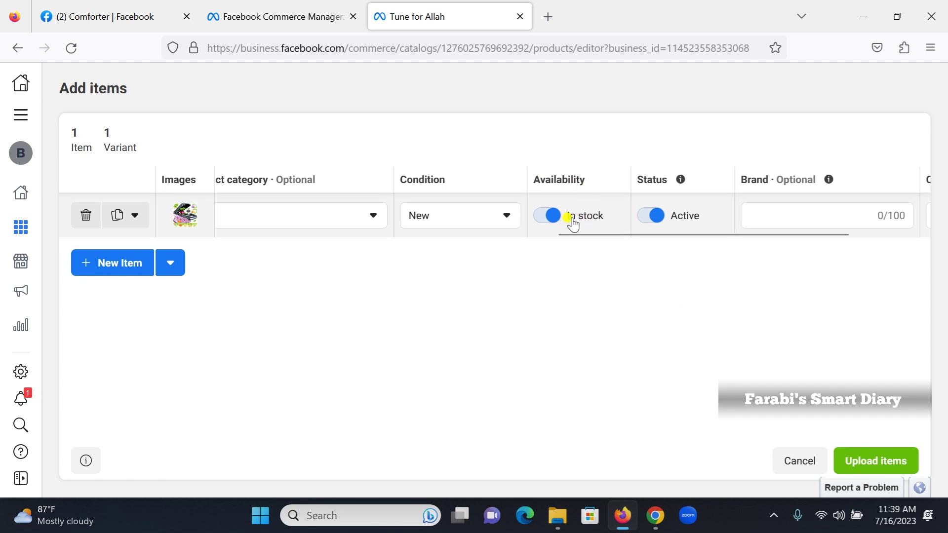
{"action": "left_click_drag", "start_coordinate": [715, 237], "coordinate": [766, 241]}
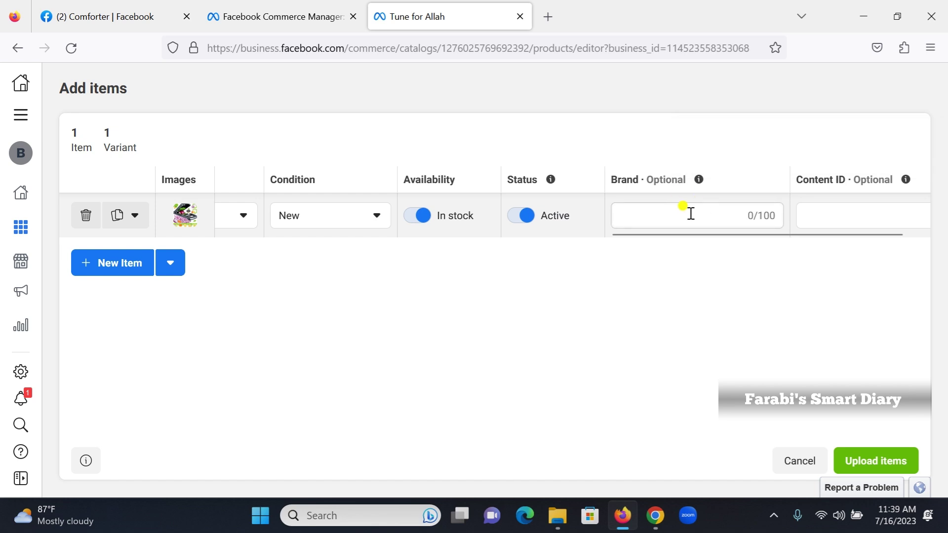
{"action": "left_click_drag", "start_coordinate": [703, 239], "coordinate": [725, 237]}
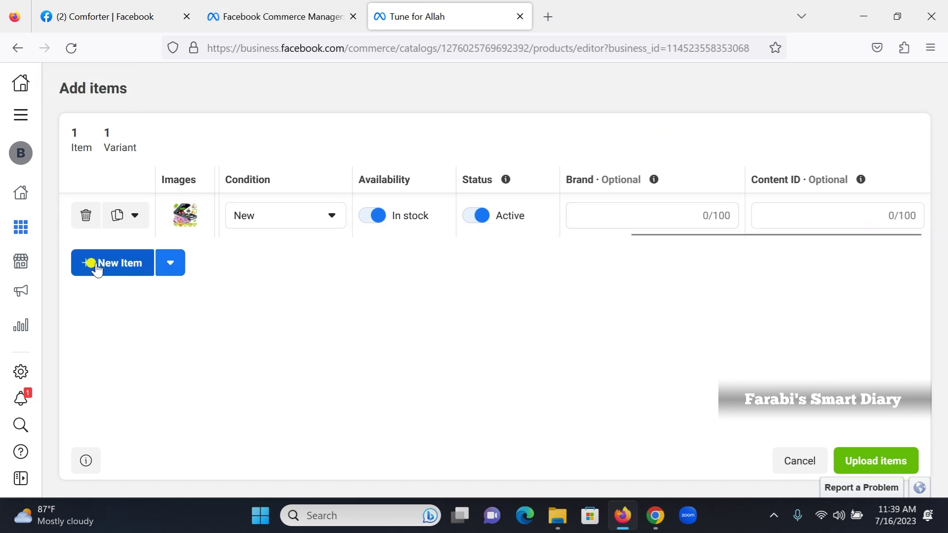
{"action": "left_click", "coordinate": [89, 271]}
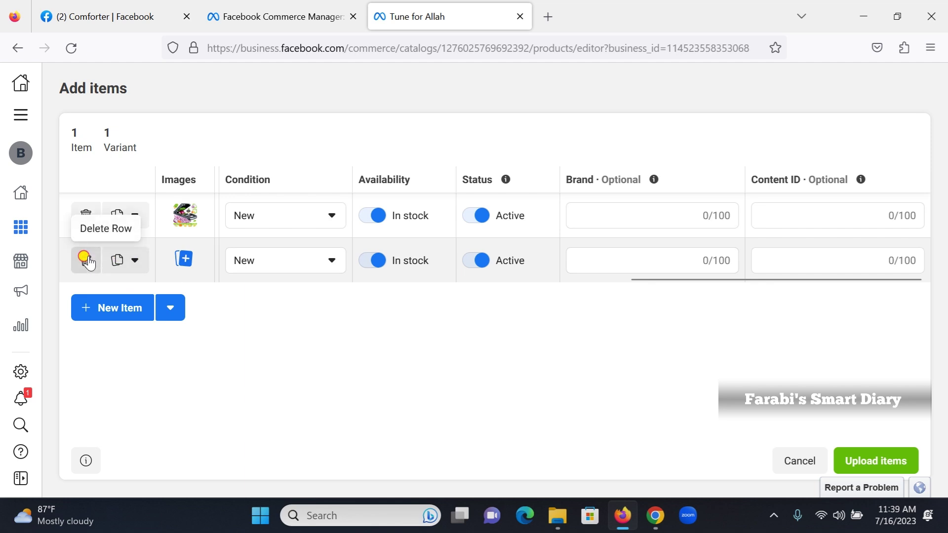
{"action": "left_click", "coordinate": [85, 260]}
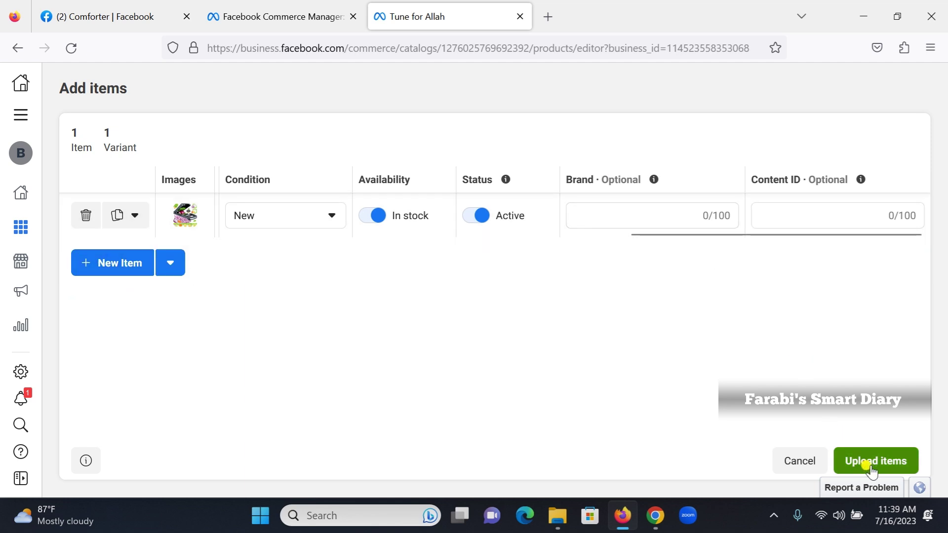
{"action": "left_click", "coordinate": [859, 460]}
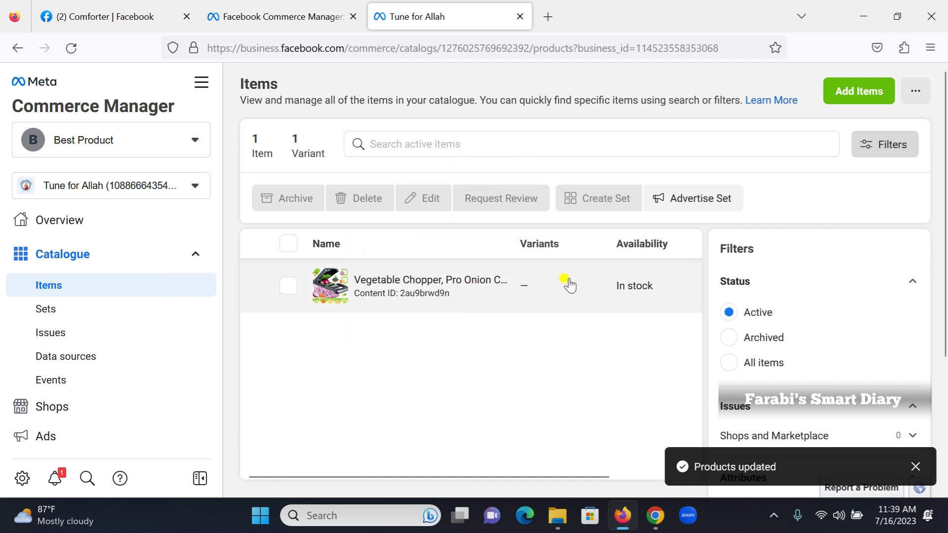
Step: Examine the uploaded vegetable chopper in the catalogue's item list and open the shop's Overview page
{"action": "left_click", "coordinate": [289, 287]}
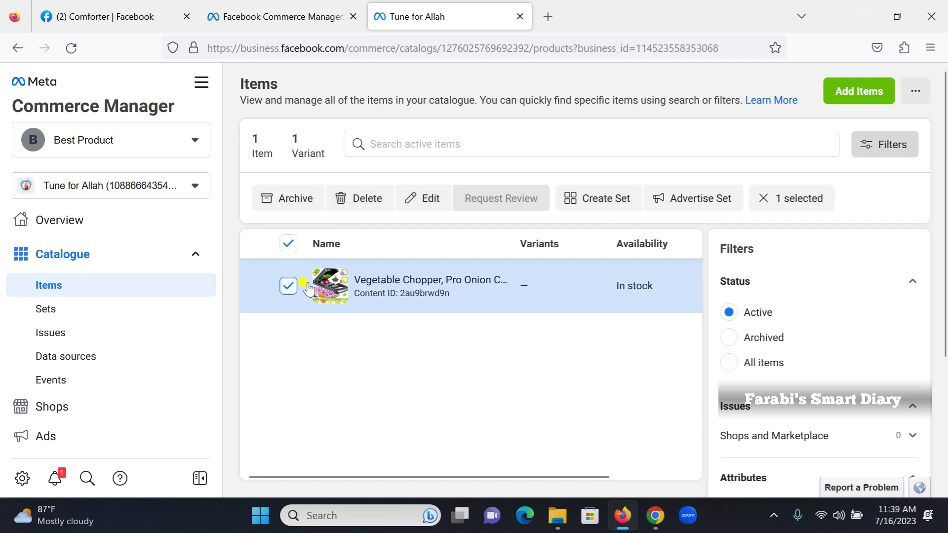
{"action": "scroll", "coordinate": [525, 334], "scroll_direction": "down", "scroll_amount": 2}
{"action": "scroll", "coordinate": [527, 346], "scroll_direction": "up", "scroll_amount": 2}
{"action": "scroll", "coordinate": [524, 341], "scroll_direction": "down", "scroll_amount": 3}
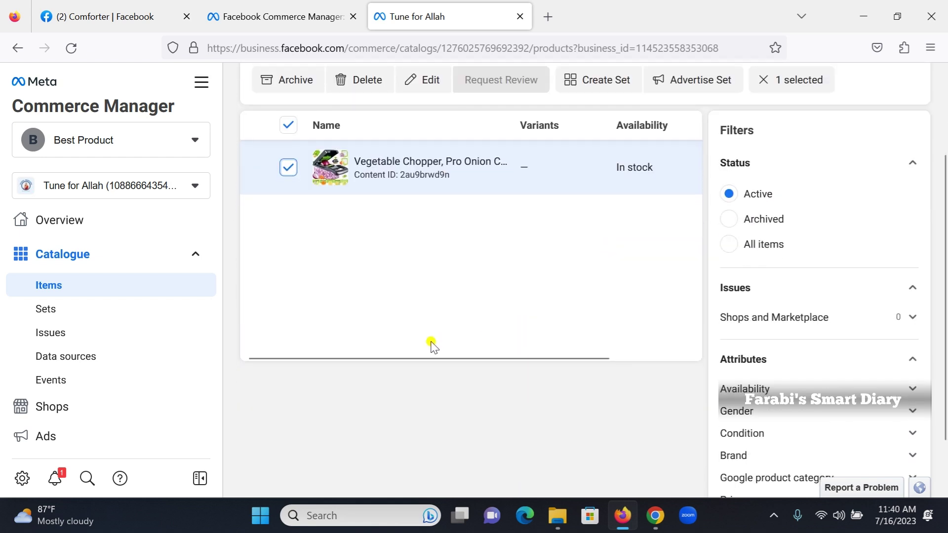
{"action": "scroll", "coordinate": [457, 330], "scroll_direction": "up", "scroll_amount": 2}
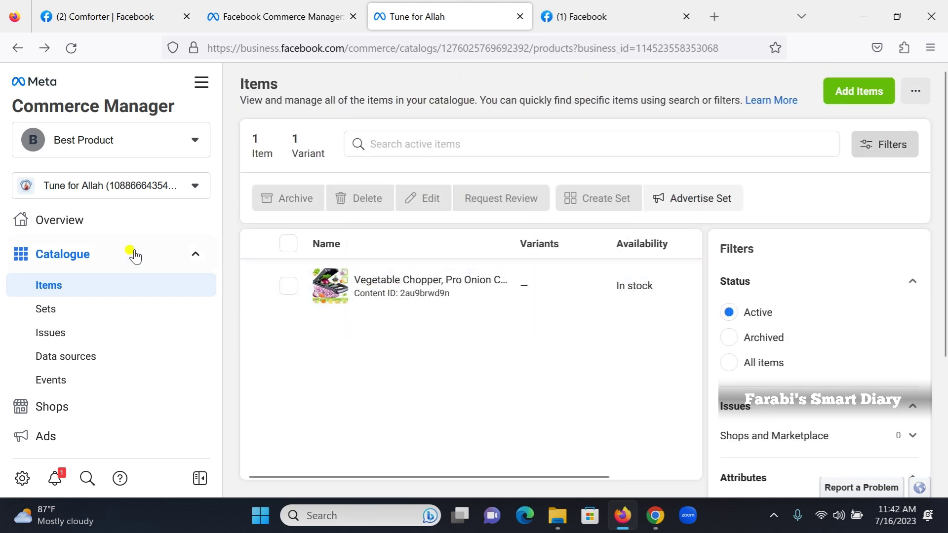
{"action": "left_click", "coordinate": [60, 224]}
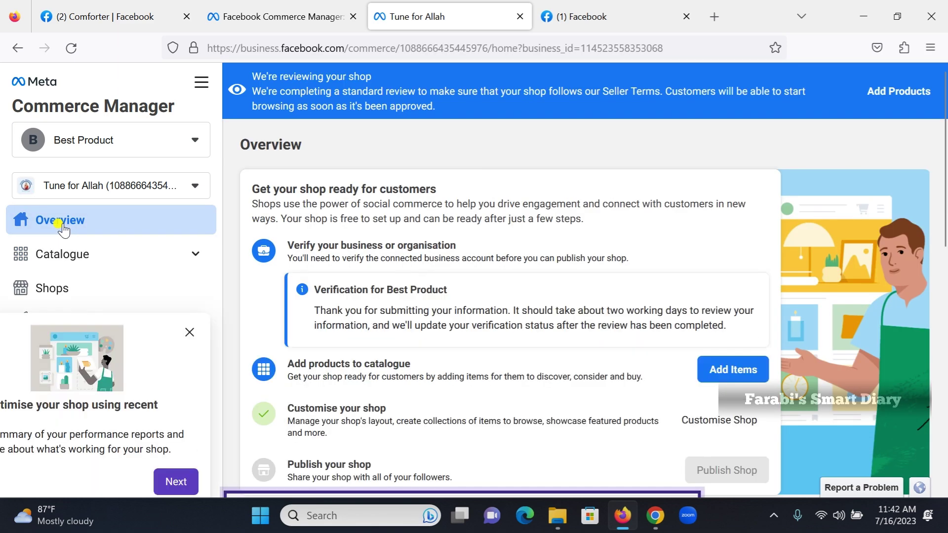
Step: Open the Shop Builder to customise the Tune for Allah shop and dismiss its welcome and video tutorial pop-ups
{"action": "scroll", "coordinate": [444, 242], "scroll_direction": "down", "scroll_amount": 3}
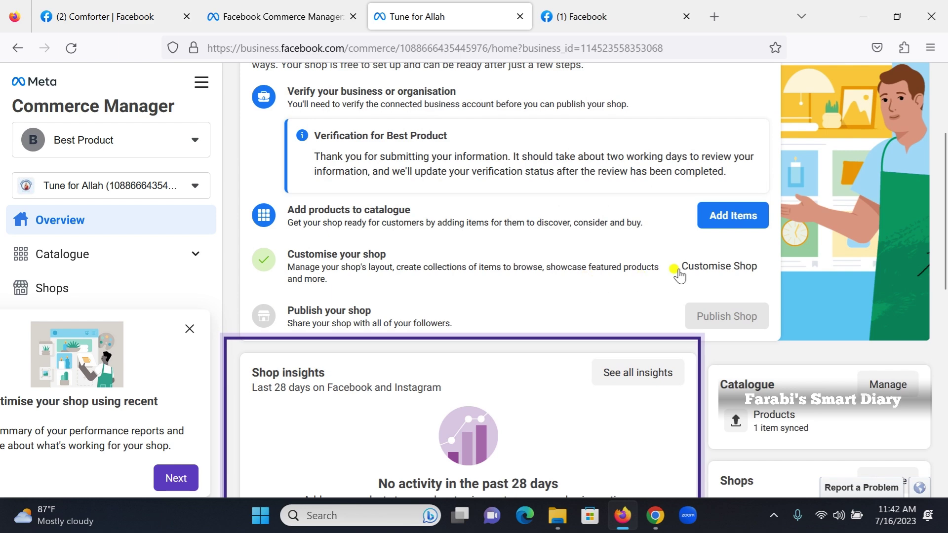
{"action": "left_click", "coordinate": [724, 271]}
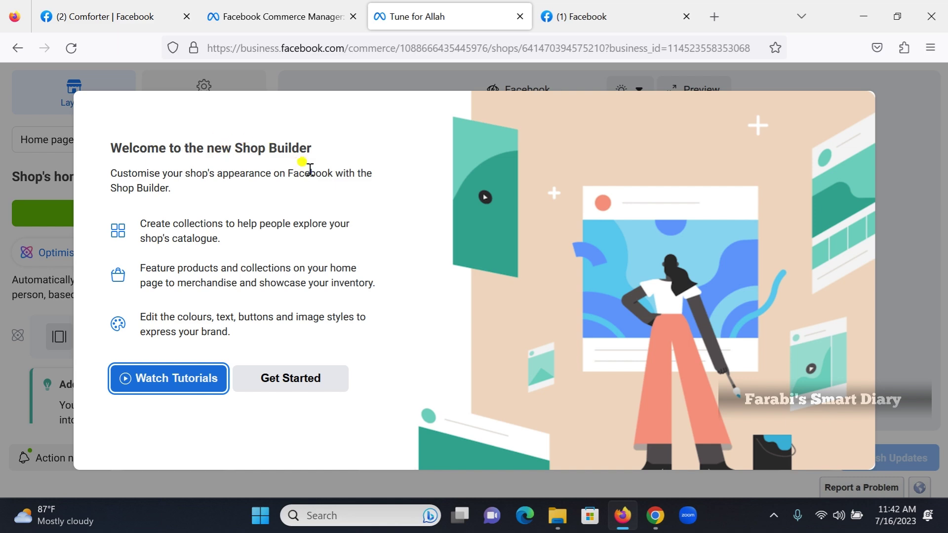
{"action": "left_click", "coordinate": [288, 380]}
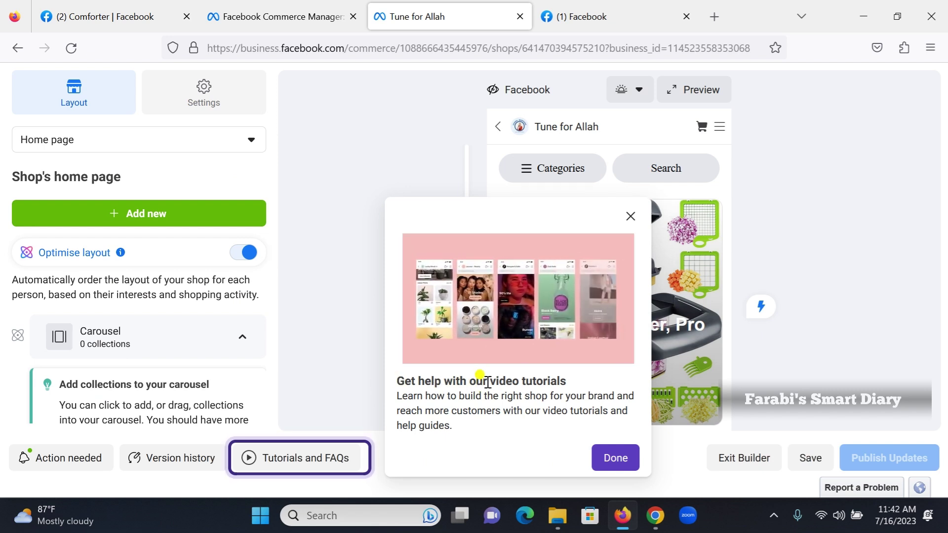
{"action": "left_click", "coordinate": [617, 458]}
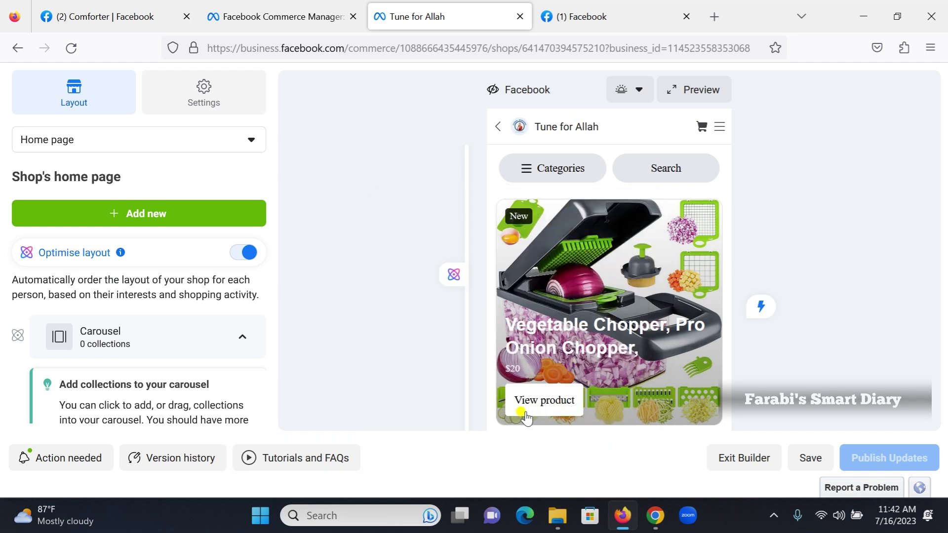
Step: Set the home page's dynamic product button colour to Blue (#3E7DC2) and check whether the shop updates can be published
{"action": "left_click", "coordinate": [543, 406]}
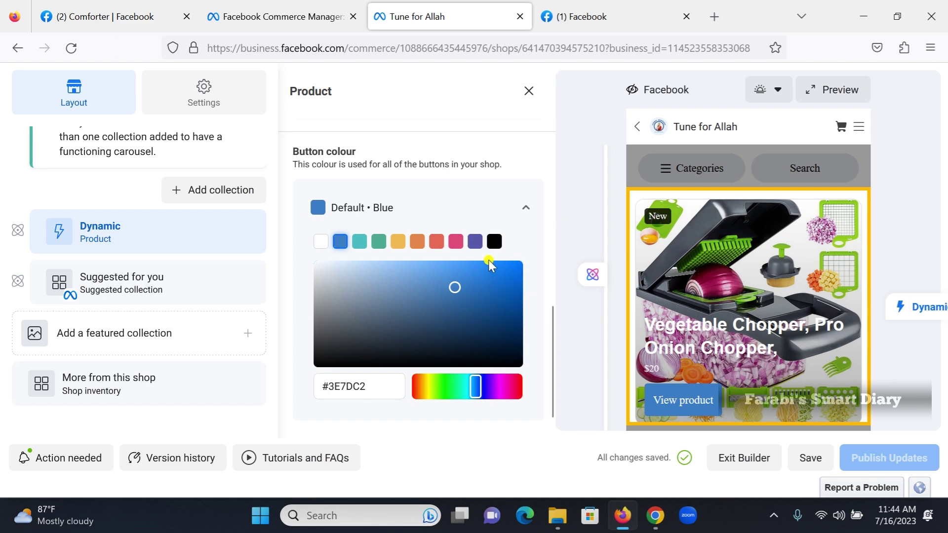
{"action": "scroll", "coordinate": [415, 226], "scroll_direction": "up", "scroll_amount": 10}
{"action": "scroll", "coordinate": [100, 228], "scroll_direction": "up", "scroll_amount": 4}
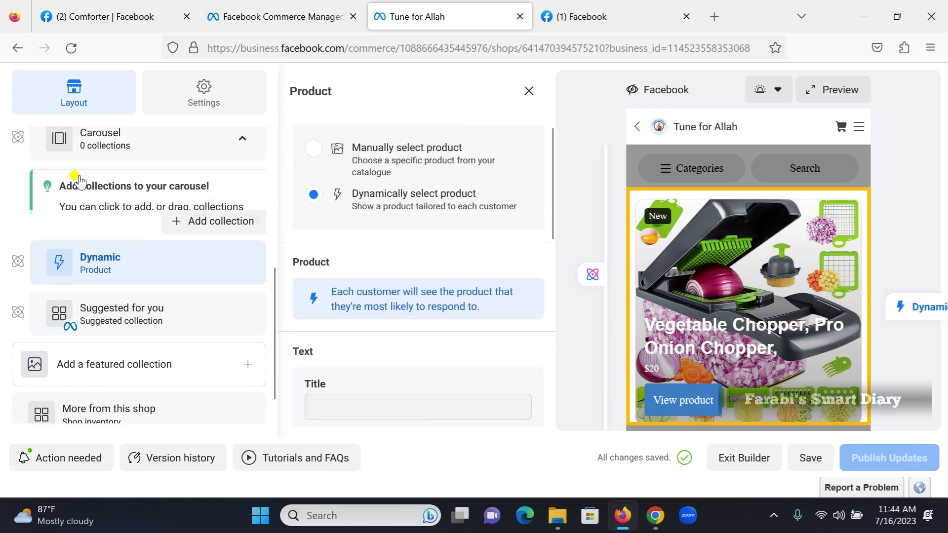
{"action": "scroll", "coordinate": [89, 208], "scroll_direction": "down", "scroll_amount": 4}
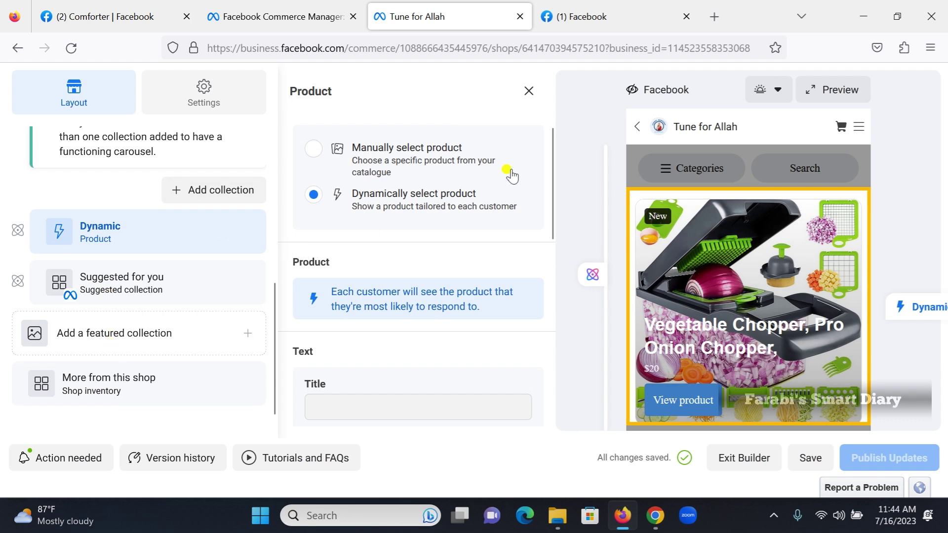
{"action": "mouse_move", "coordinate": [874, 457]}
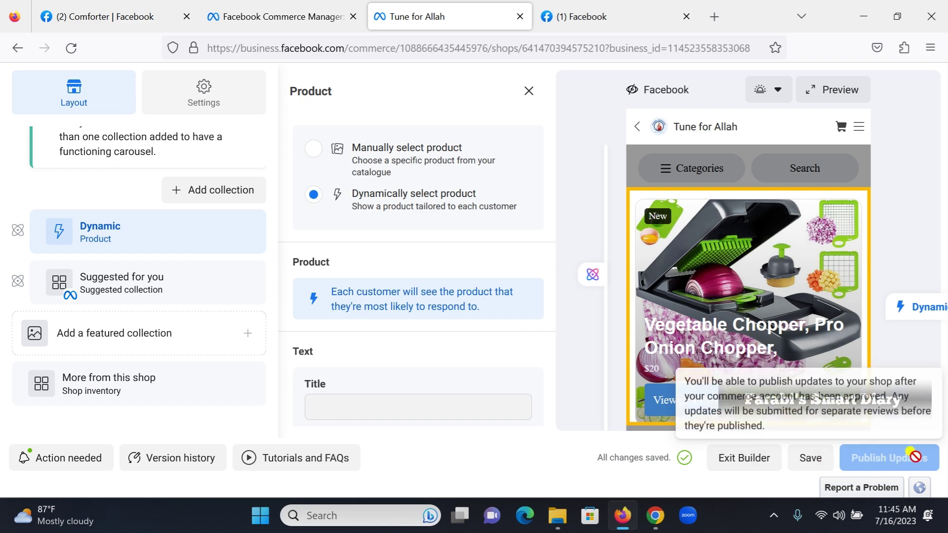
Step: Look through all sections of the Tune for Allah Facebook page for a Shop section and recheck publishing in the Shop Builder
{"action": "left_click", "coordinate": [655, 515]}
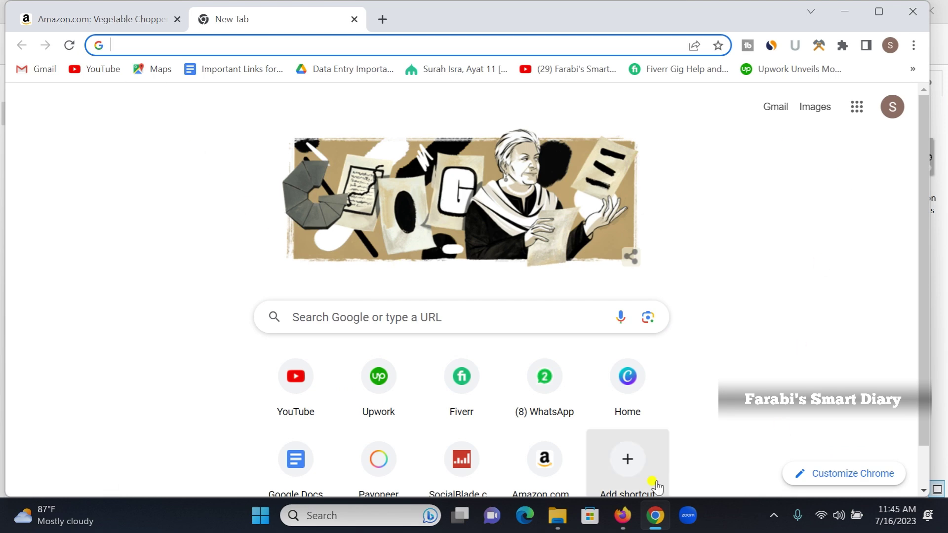
{"action": "left_click", "coordinate": [622, 515]}
{"action": "left_click", "coordinate": [573, 19]}
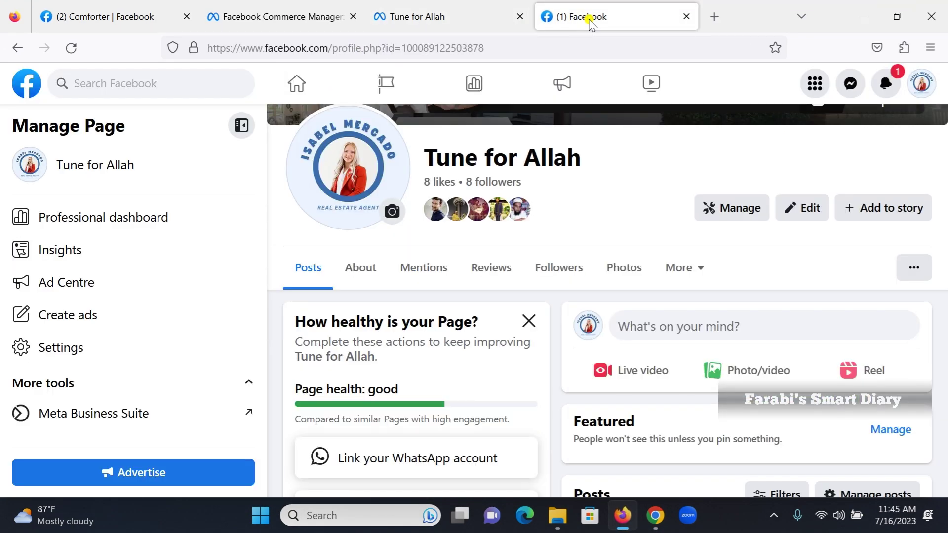
{"action": "scroll", "coordinate": [657, 223], "scroll_direction": "down", "scroll_amount": 4}
{"action": "scroll", "coordinate": [660, 227], "scroll_direction": "up", "scroll_amount": 4}
{"action": "scroll", "coordinate": [660, 218], "scroll_direction": "down", "scroll_amount": 5}
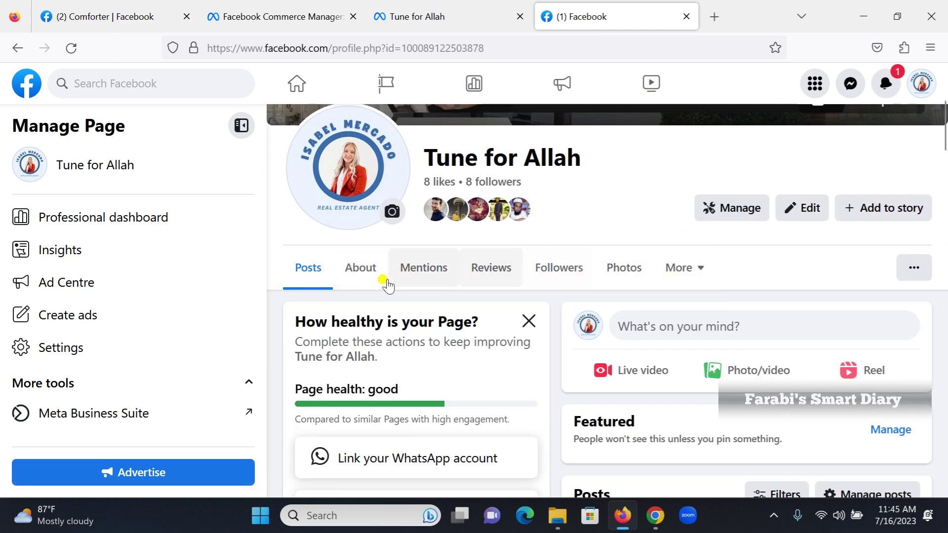
{"action": "left_click", "coordinate": [697, 274]}
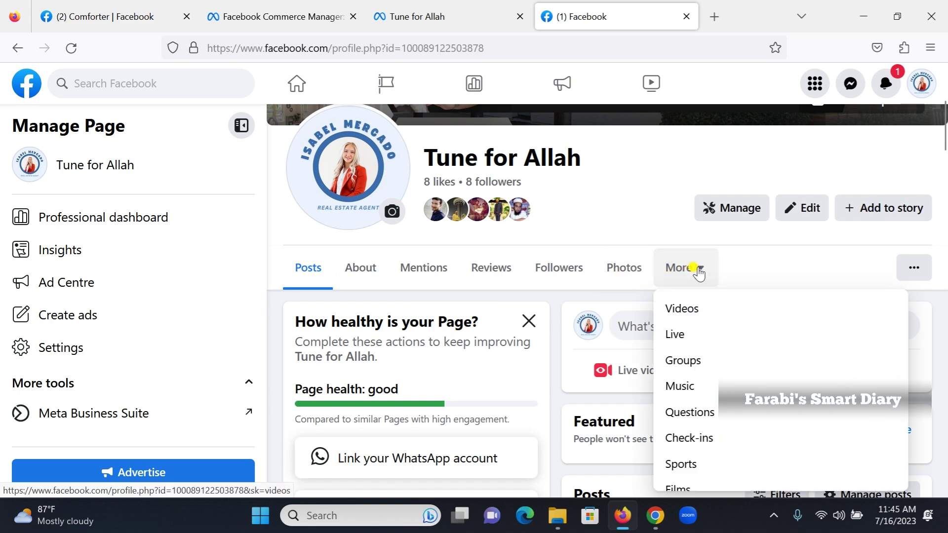
{"action": "scroll", "coordinate": [697, 277], "scroll_direction": "down", "scroll_amount": 2}
{"action": "scroll", "coordinate": [700, 313], "scroll_direction": "down", "scroll_amount": 3}
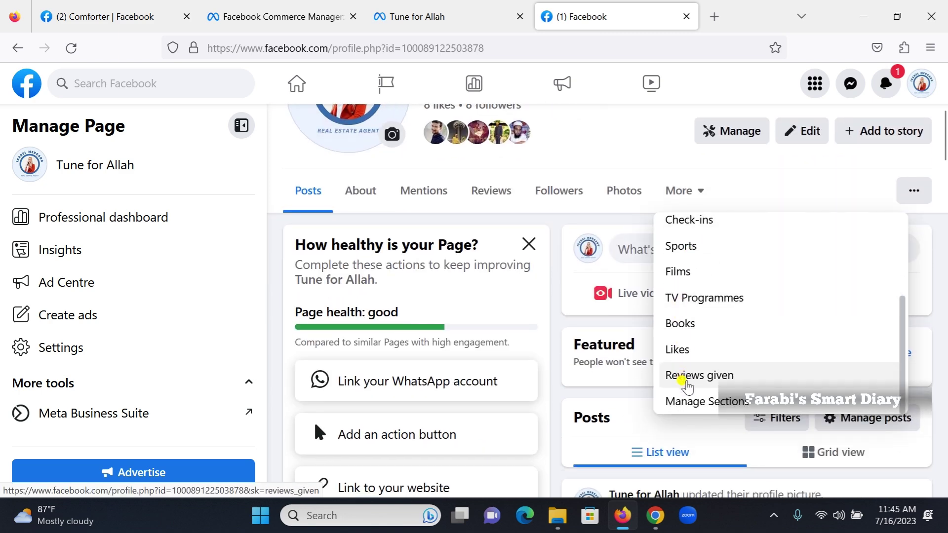
{"action": "scroll", "coordinate": [687, 384], "scroll_direction": "up", "scroll_amount": 3}
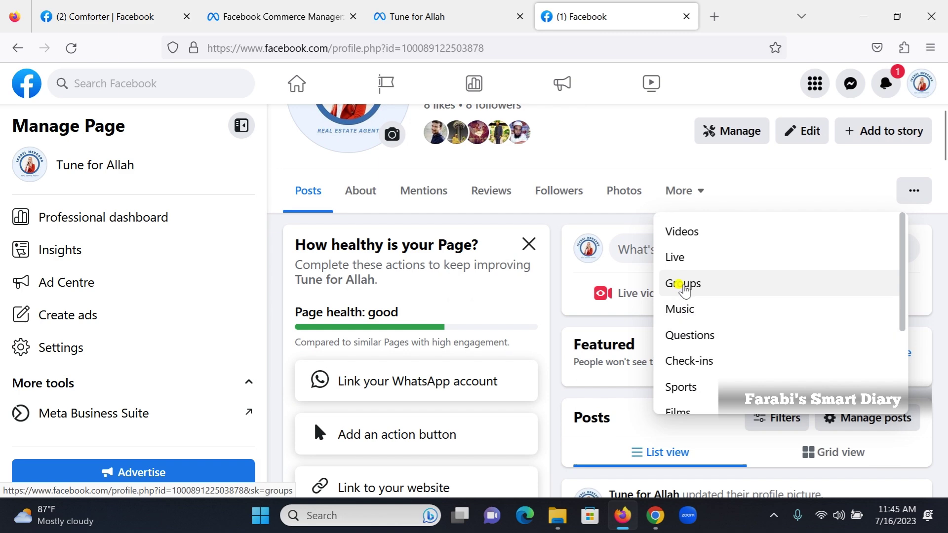
{"action": "scroll", "coordinate": [684, 296], "scroll_direction": "down", "scroll_amount": 4}
{"action": "scroll", "coordinate": [679, 388], "scroll_direction": "up", "scroll_amount": 2}
{"action": "scroll", "coordinate": [679, 387], "scroll_direction": "up", "scroll_amount": 2}
{"action": "left_click", "coordinate": [463, 16]}
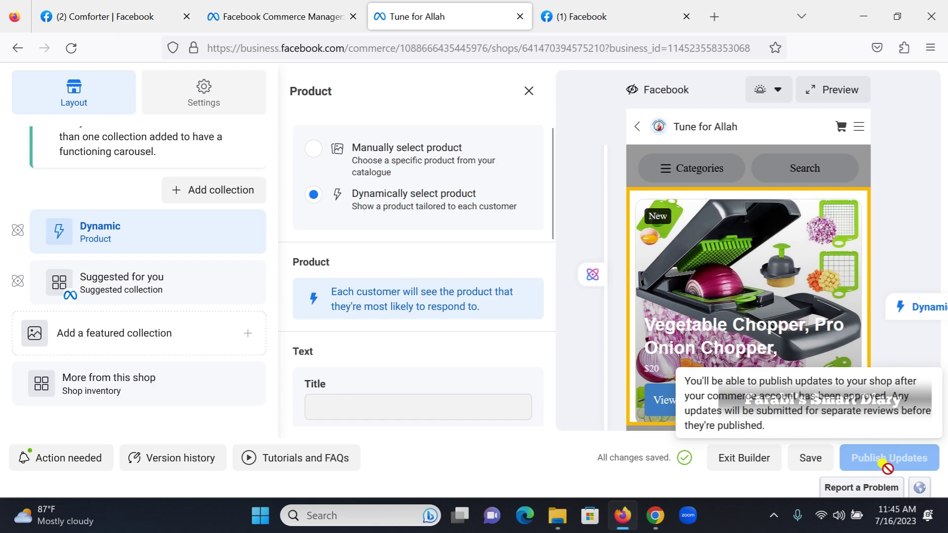
Step: Examine the Shop section on the EsTy Facebook page and compare it with the Tune for Allah page's sections
{"action": "left_click", "coordinate": [595, 17]}
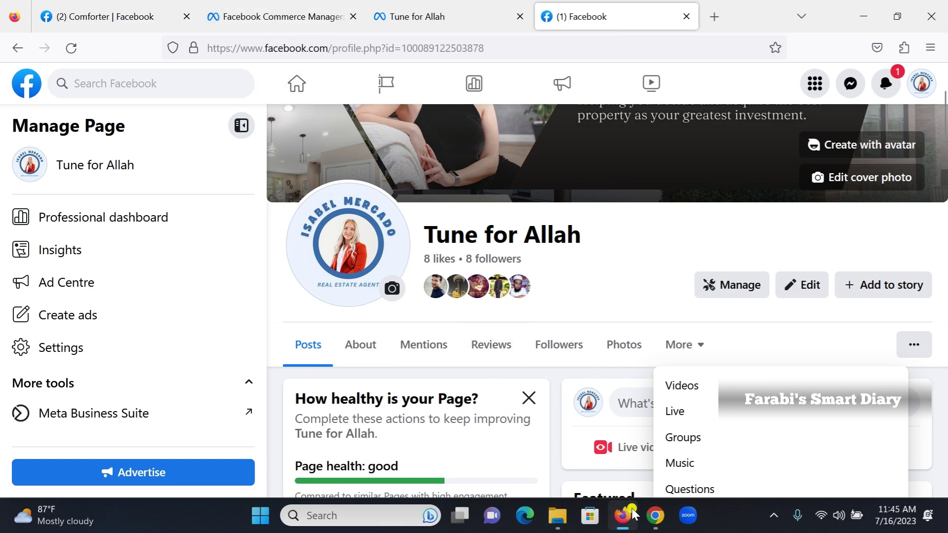
{"action": "left_click", "coordinate": [656, 516]}
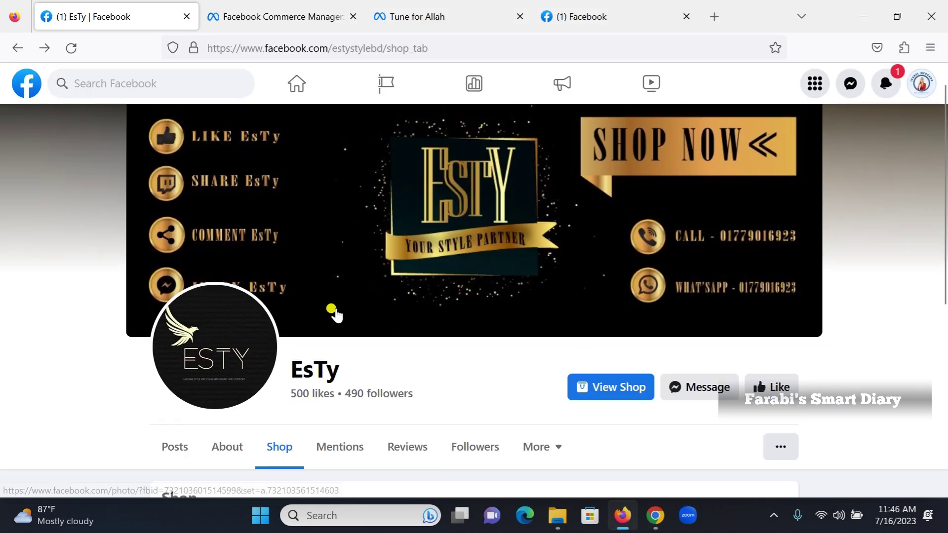
{"action": "scroll", "coordinate": [333, 311], "scroll_direction": "down", "scroll_amount": 3}
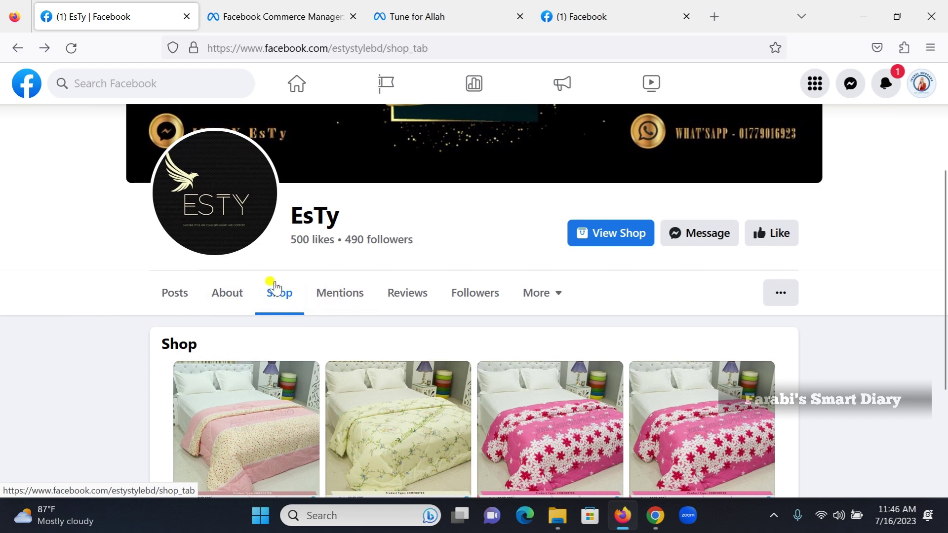
{"action": "scroll", "coordinate": [282, 319], "scroll_direction": "up", "scroll_amount": 2}
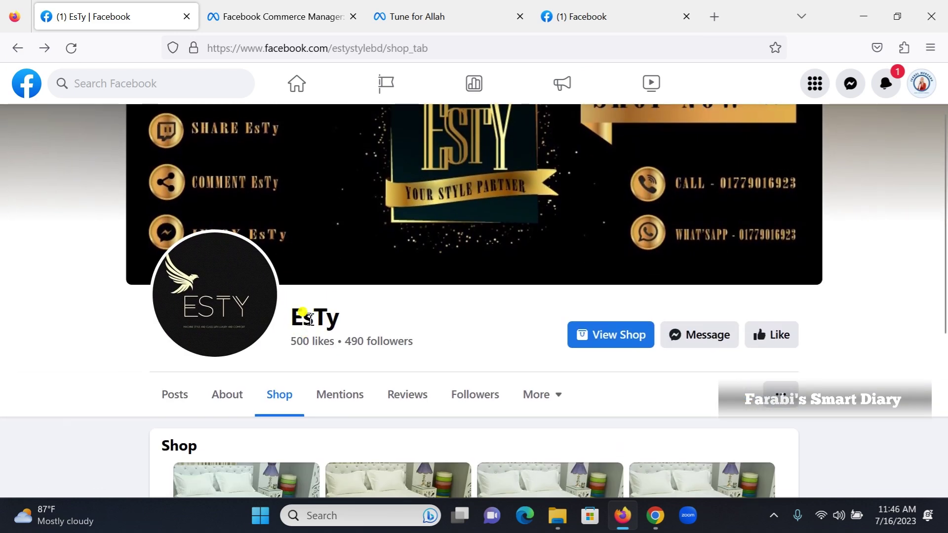
{"action": "scroll", "coordinate": [303, 316], "scroll_direction": "down", "scroll_amount": 3}
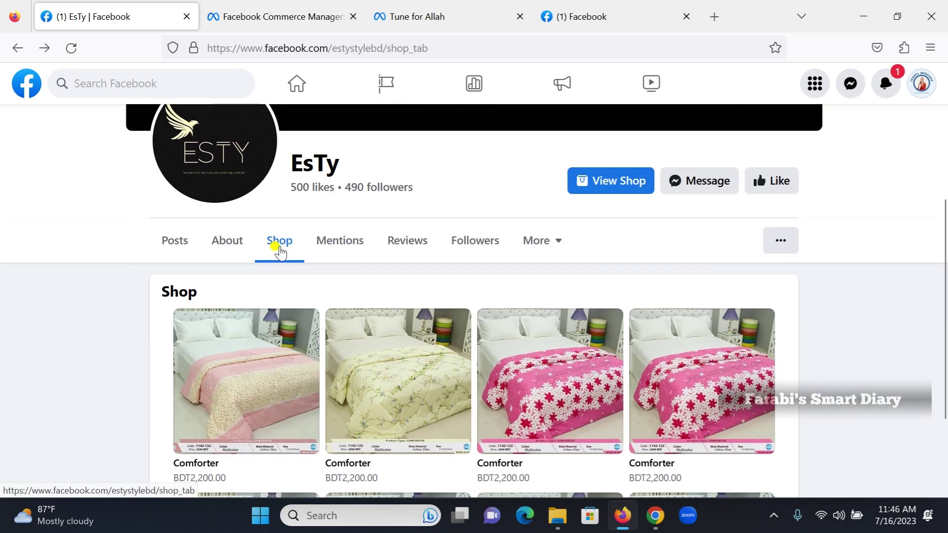
{"action": "left_click", "coordinate": [612, 11]}
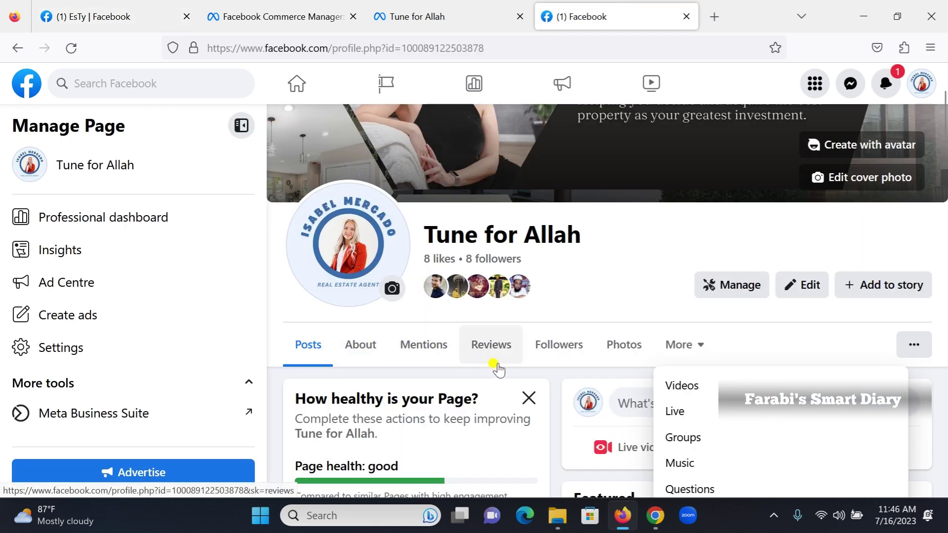
{"action": "left_click_drag", "start_coordinate": [419, 229], "coordinate": [551, 266]}
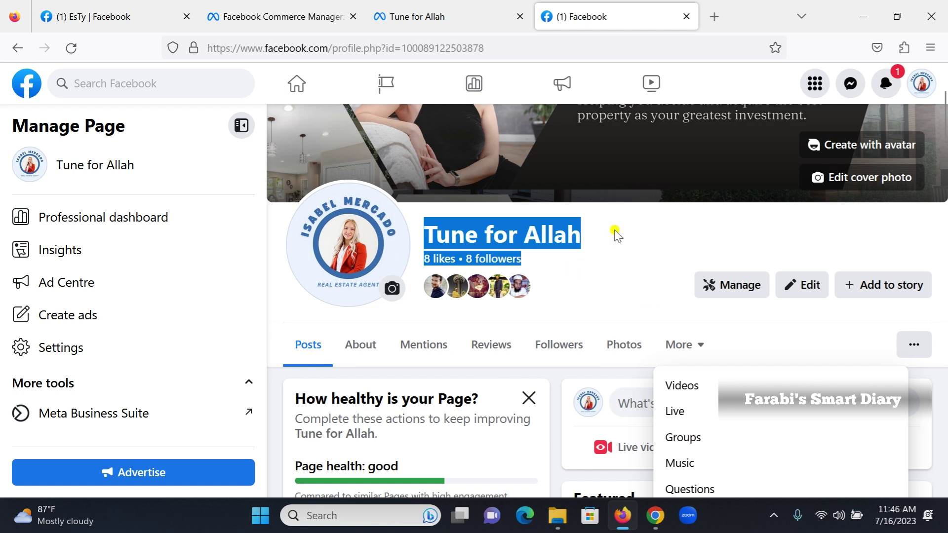